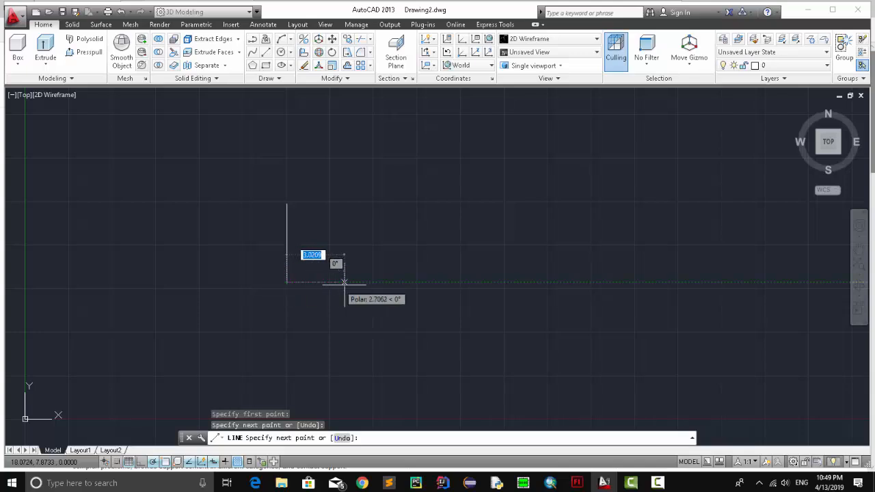
Draw the base about 6 units long and the right side about 4.75 units tall, and close the quadrilateral at its starting corner.
click(391, 282)
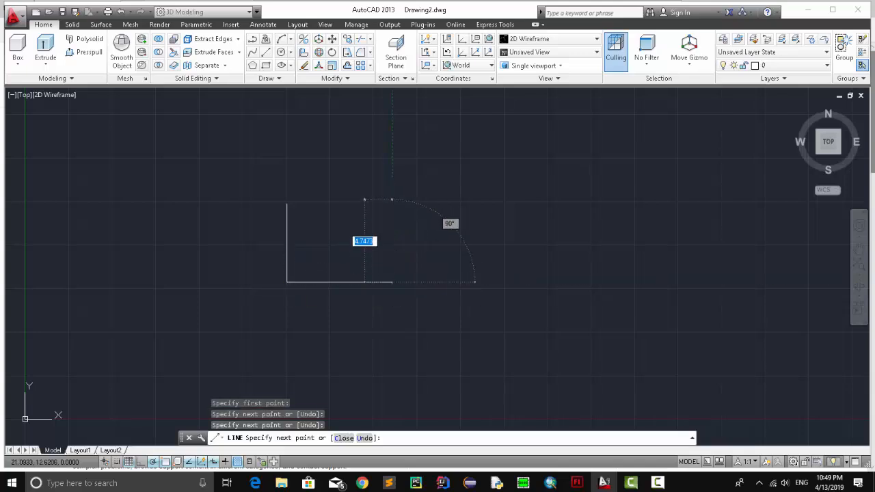
click(392, 201)
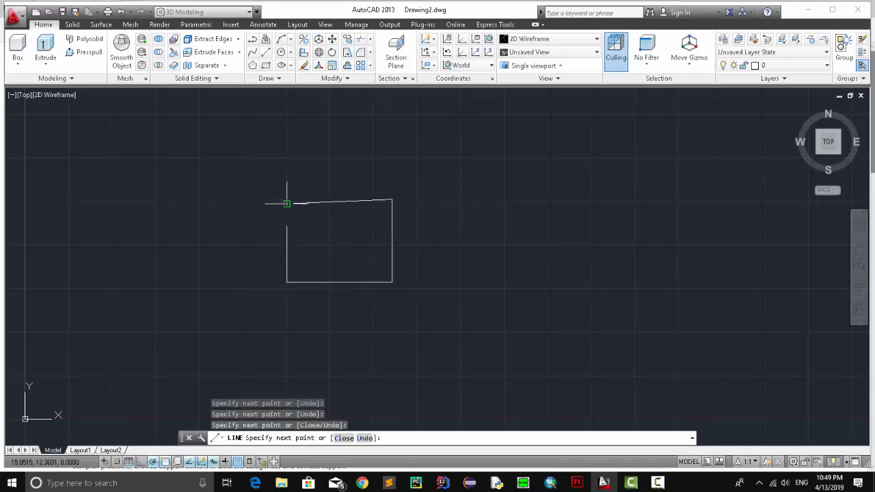
click(286, 203)
key(Escape)
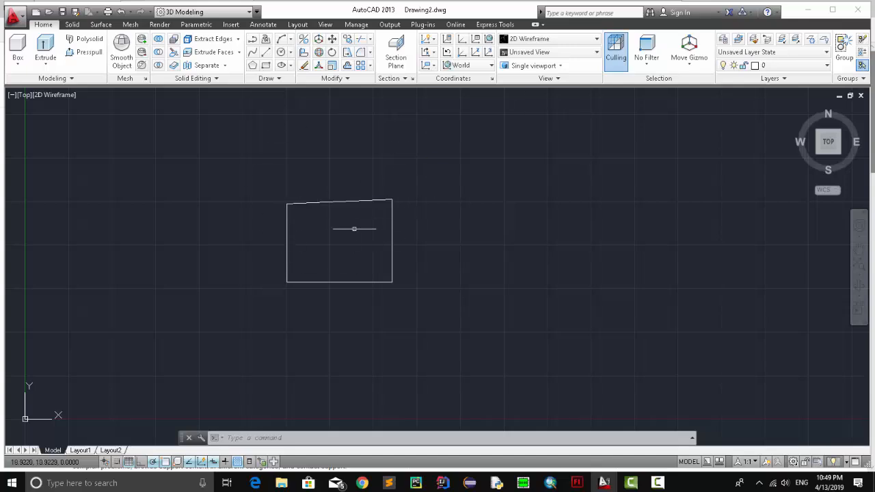
Join the quadrilateral's four lines into one polyline, starting from its sloped upper side, and undo the join.
click(347, 78)
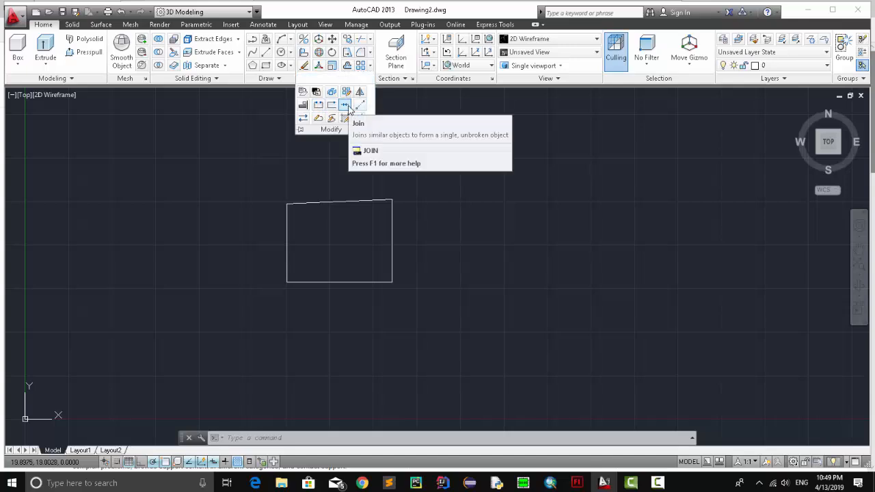
click(346, 105)
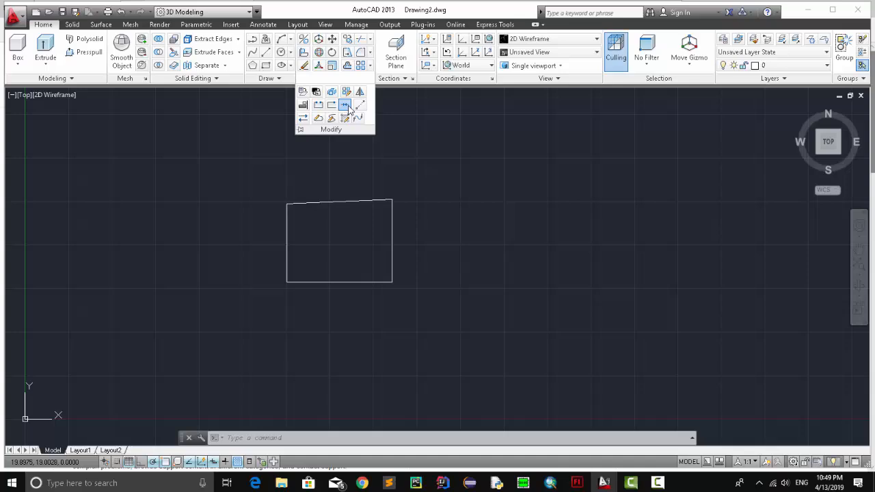
click(356, 201)
click(392, 213)
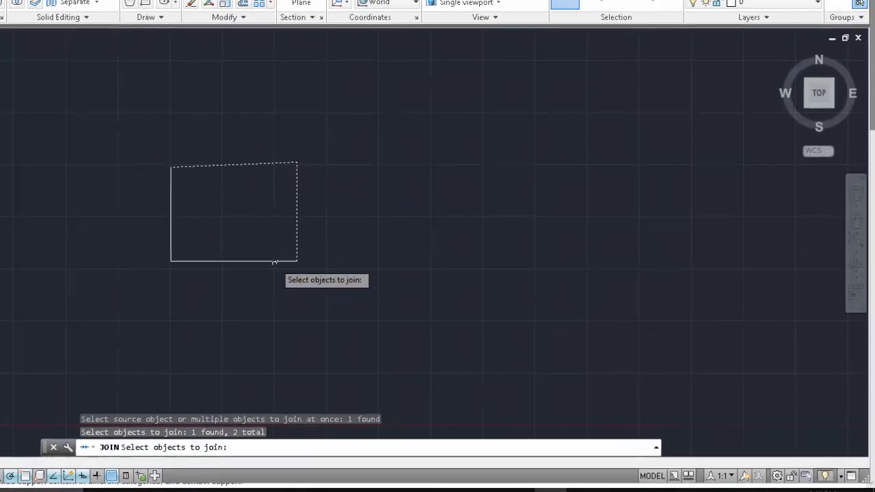
click(269, 261)
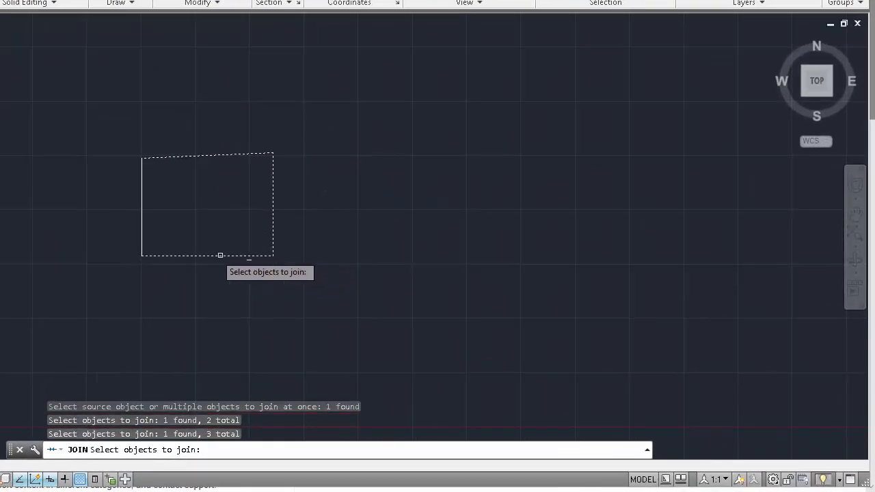
click(140, 233)
key(Return)
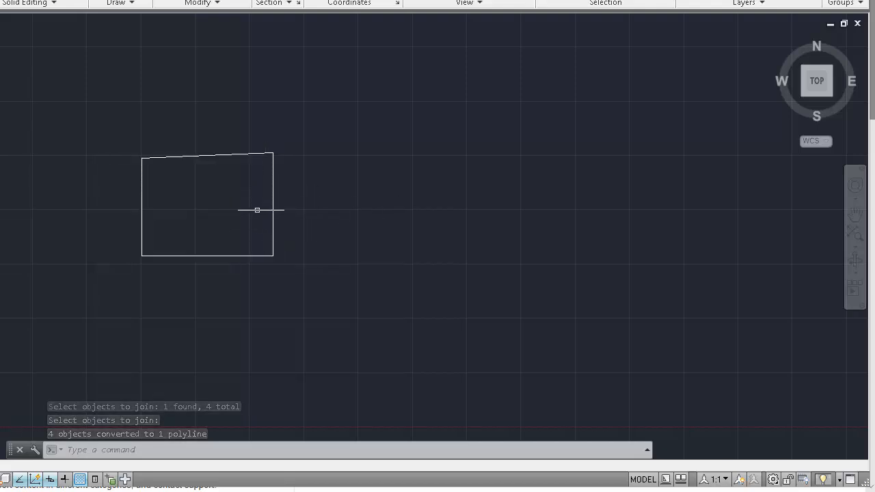
key(ctrl+z)
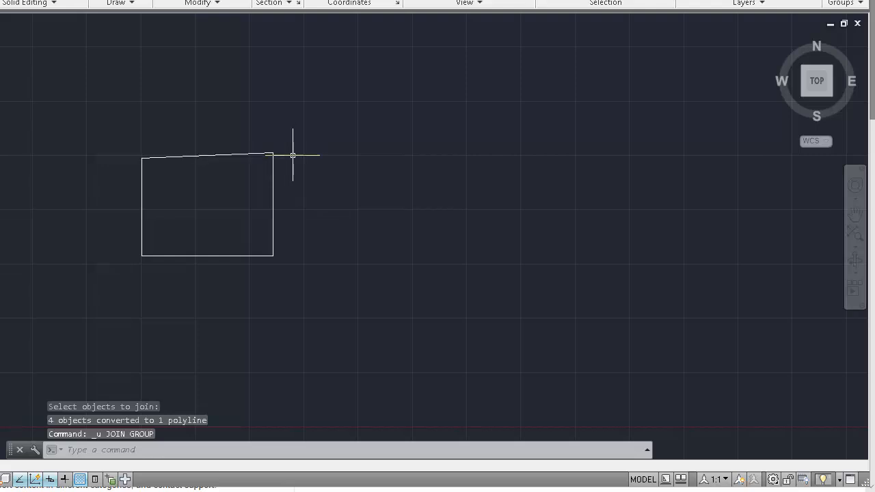
Join the four lines into one polyline again with the JOIN command, starting from the left side, and undo the result.
text(jo)
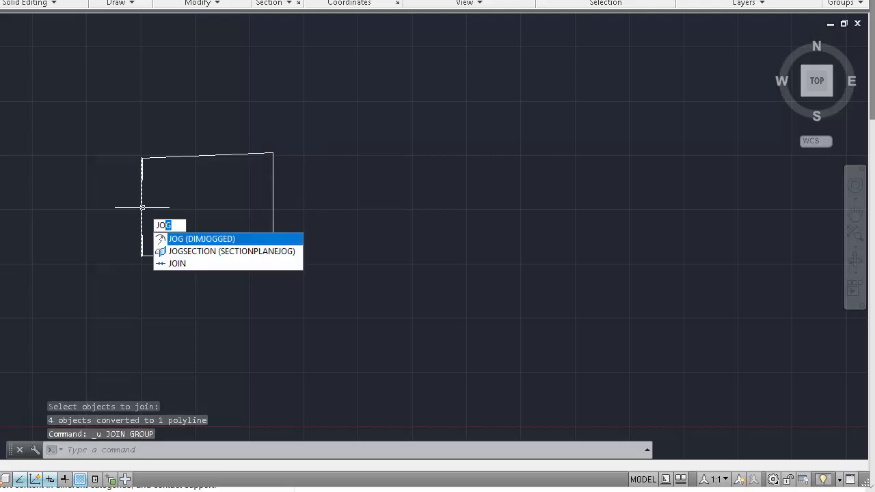
text(in)
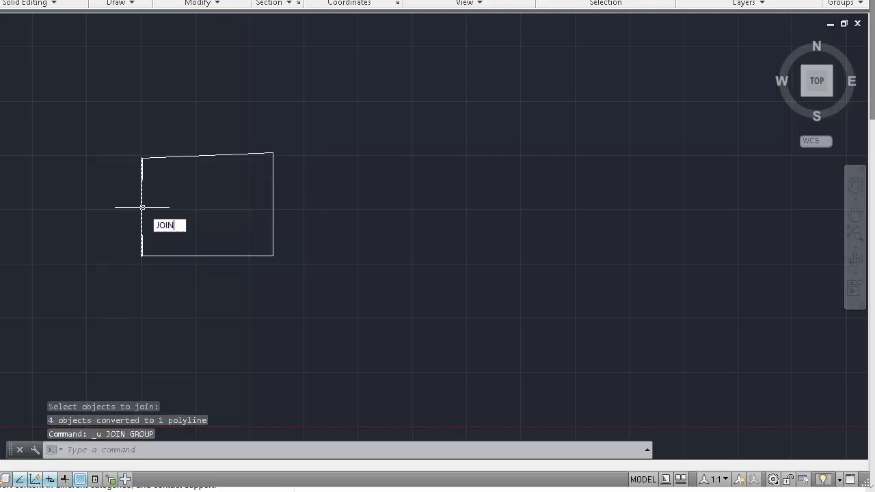
key(Return)
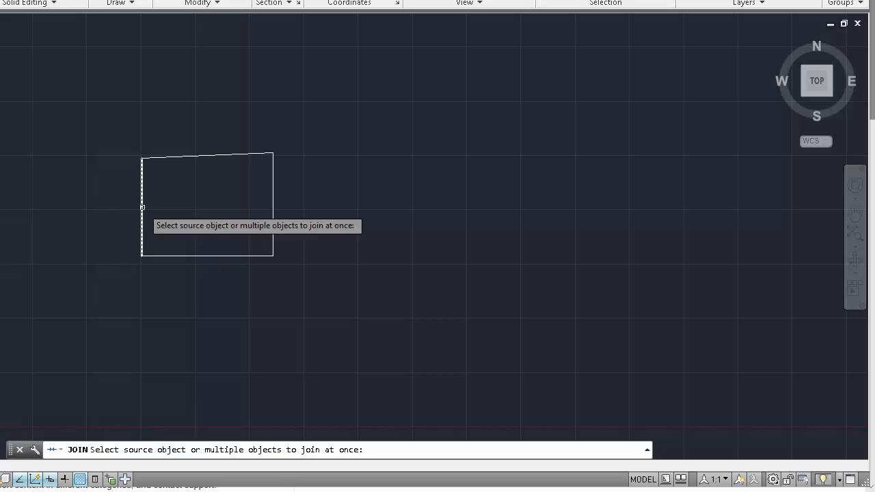
click(142, 206)
click(174, 156)
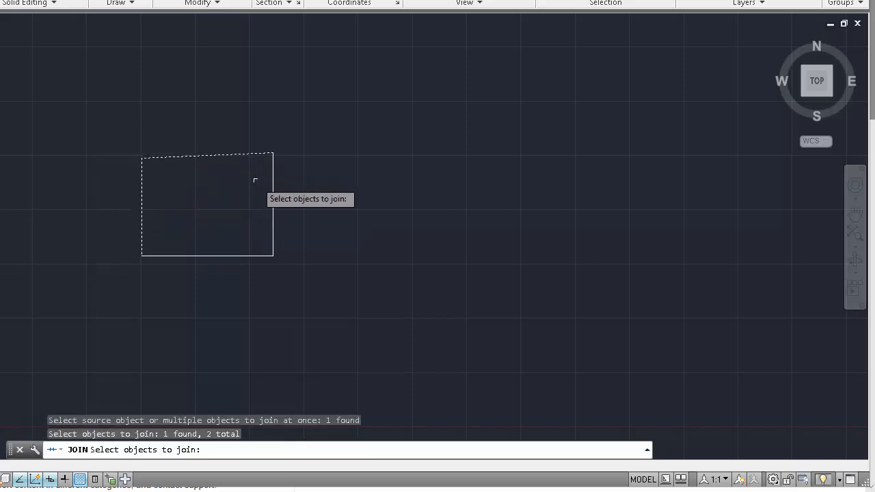
click(229, 256)
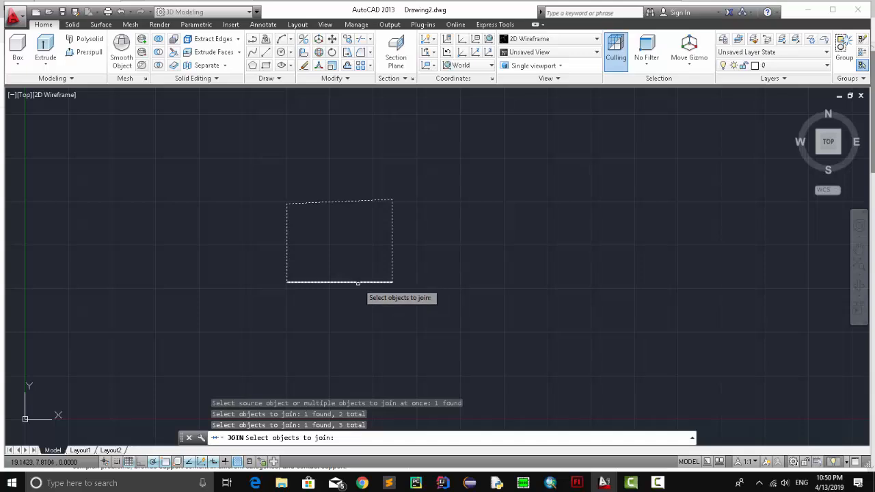
click(357, 282)
key(Return)
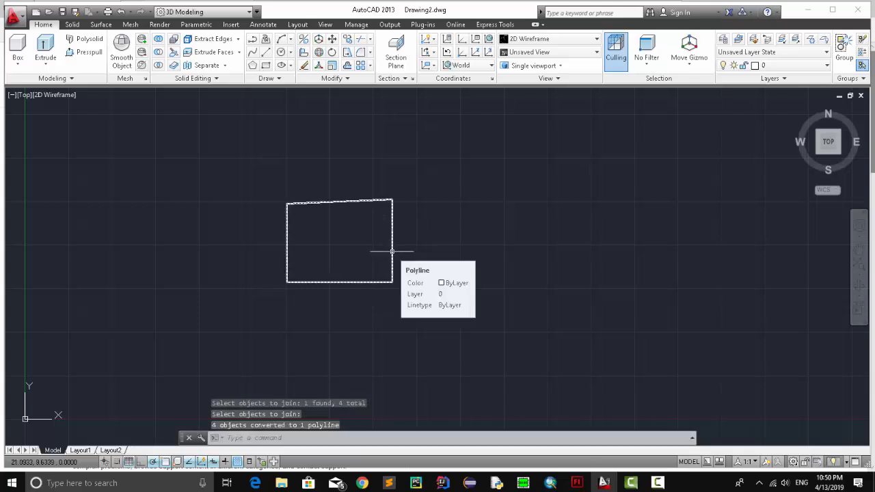
key(ctrl+z)
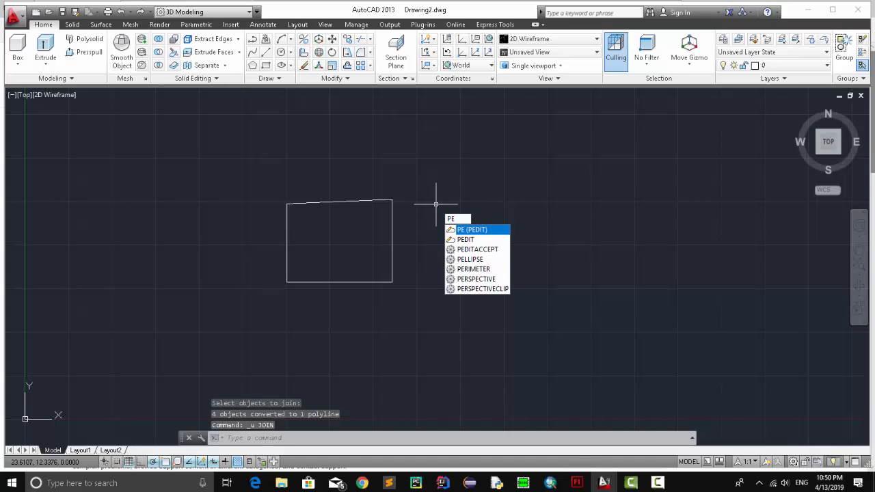
Convert the quadrilateral's right side to a polyline with PEDIT and join the other three sides to it.
key(Return)
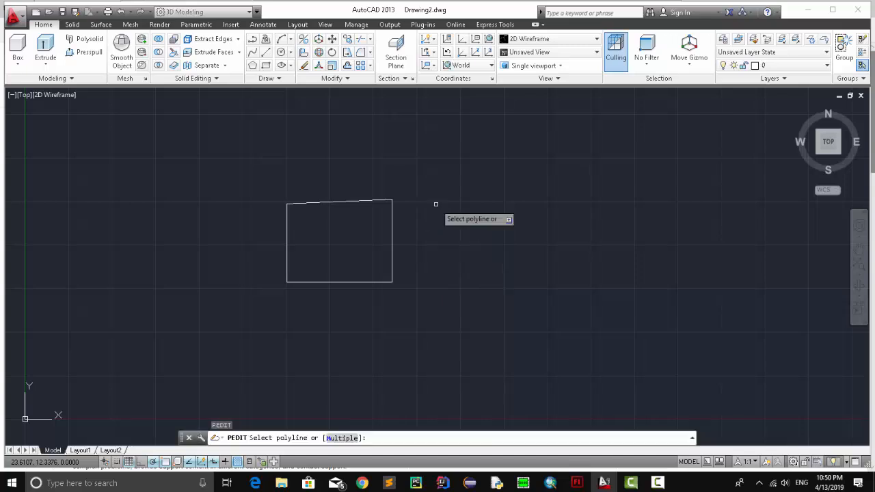
click(391, 239)
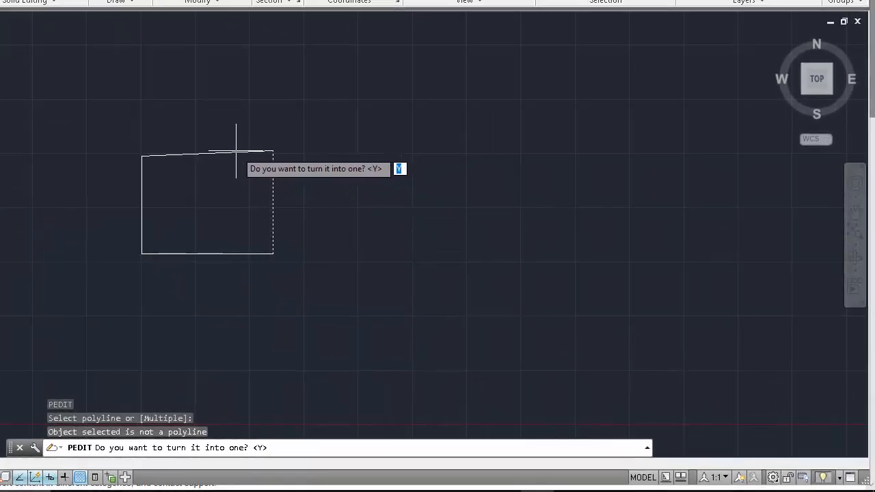
text(y)
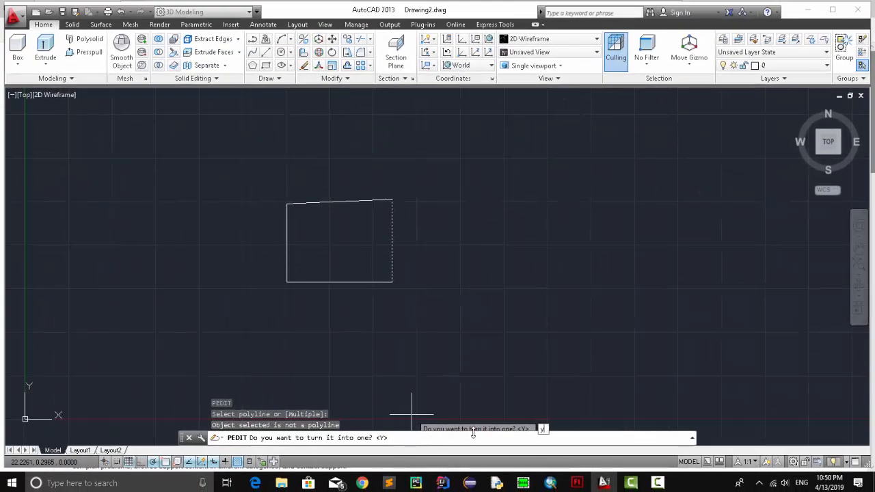
key(Return)
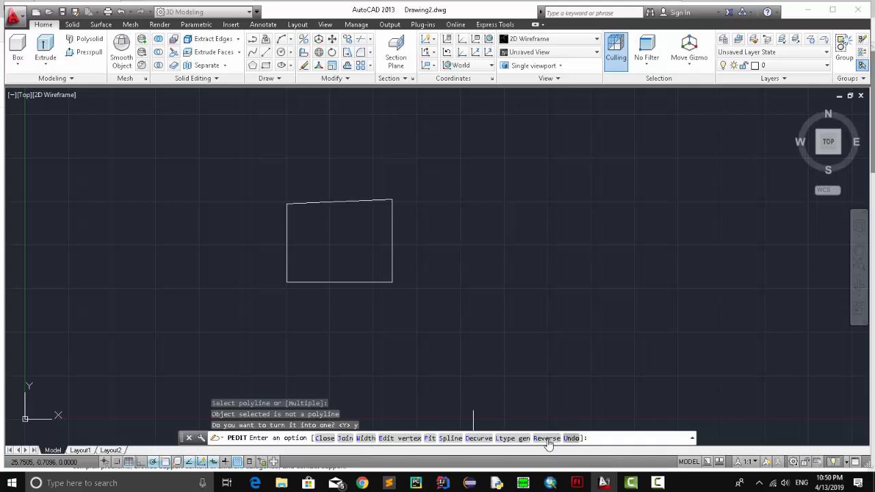
click(344, 440)
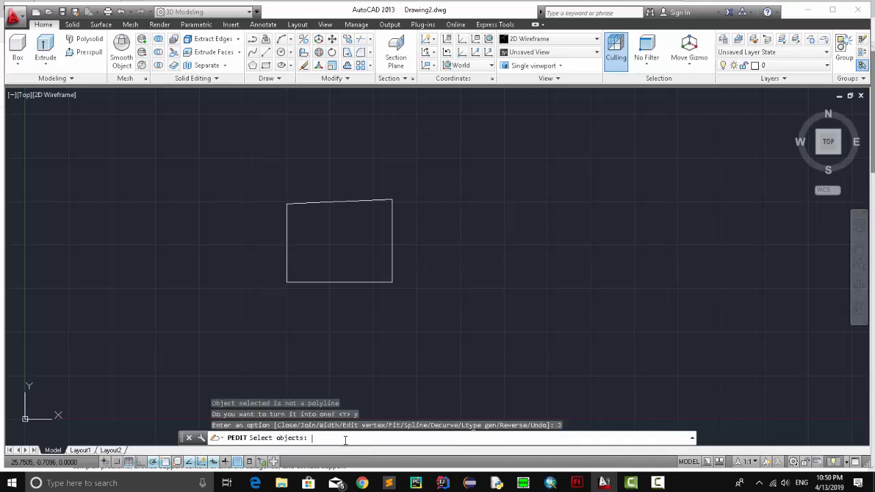
click(391, 273)
click(377, 282)
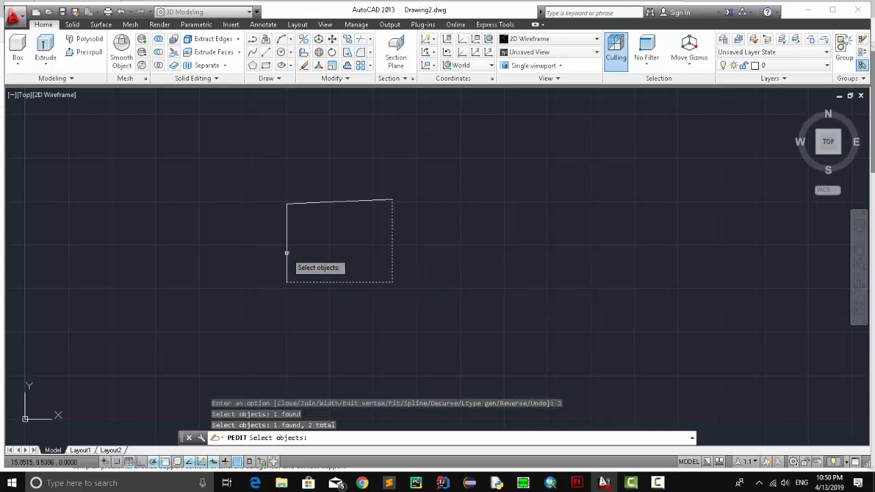
click(286, 254)
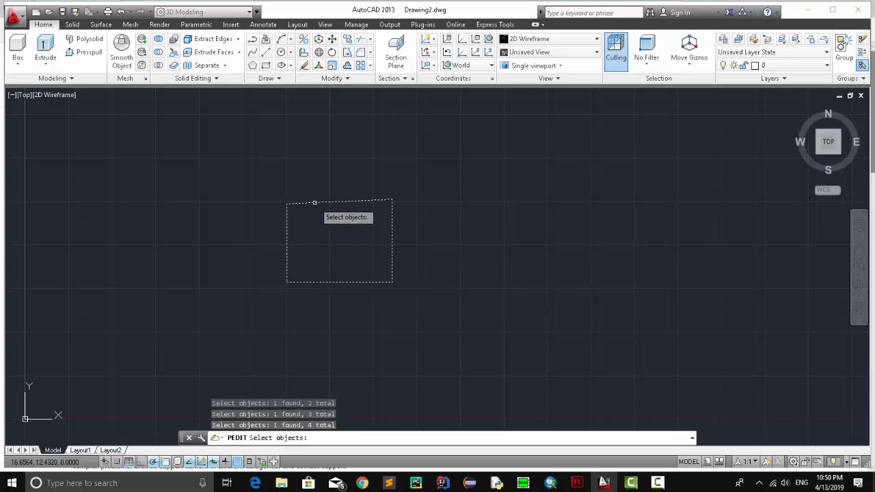
key(Return)
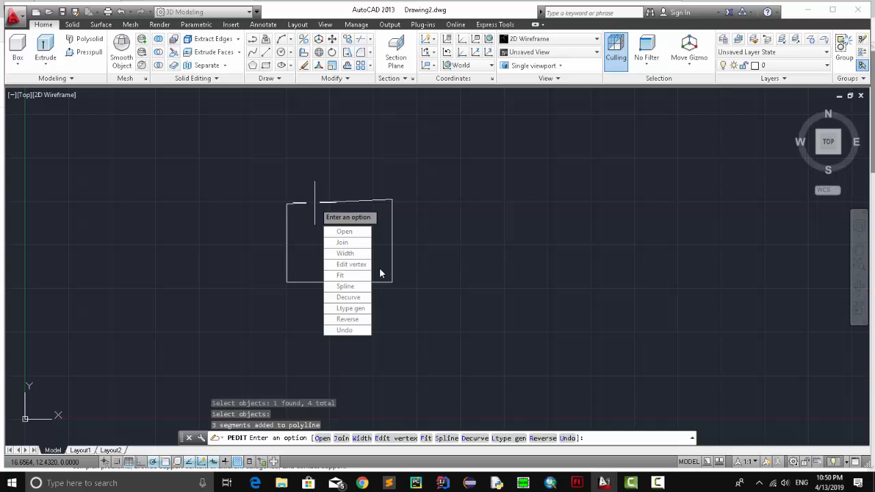
Try the Join option of PEDIT again on the closed polyline and leave the command.
click(343, 243)
click(356, 244)
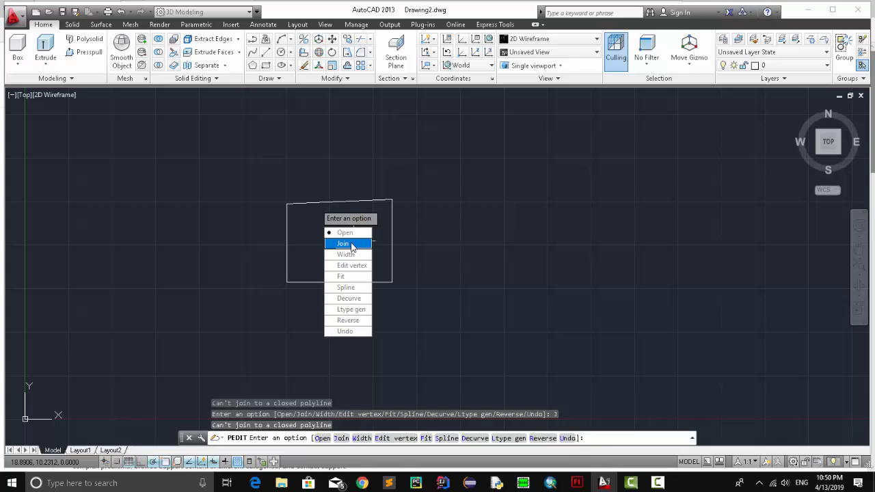
click(351, 245)
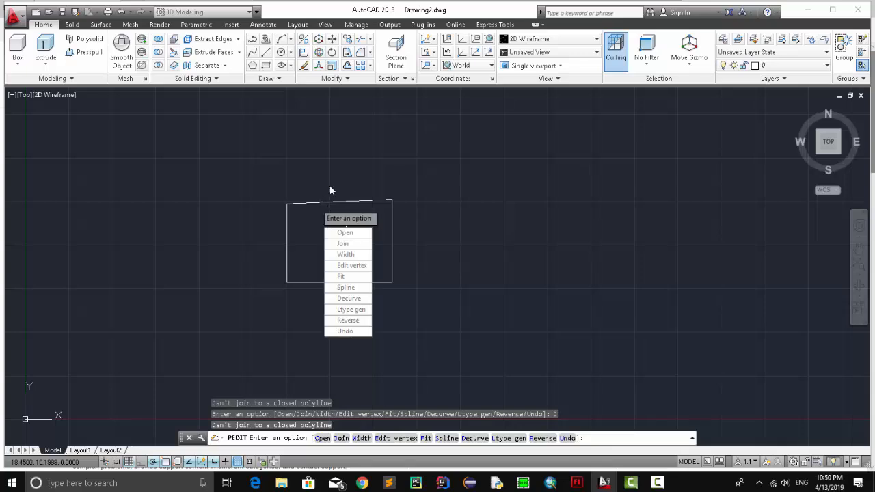
key(Escape)
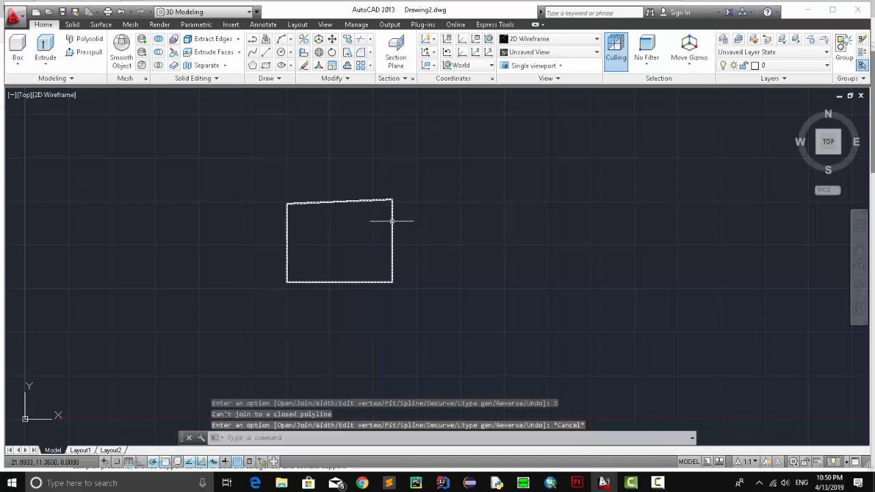
Select the joined quadrilateral polyline and erase it from the drawing.
click(345, 78)
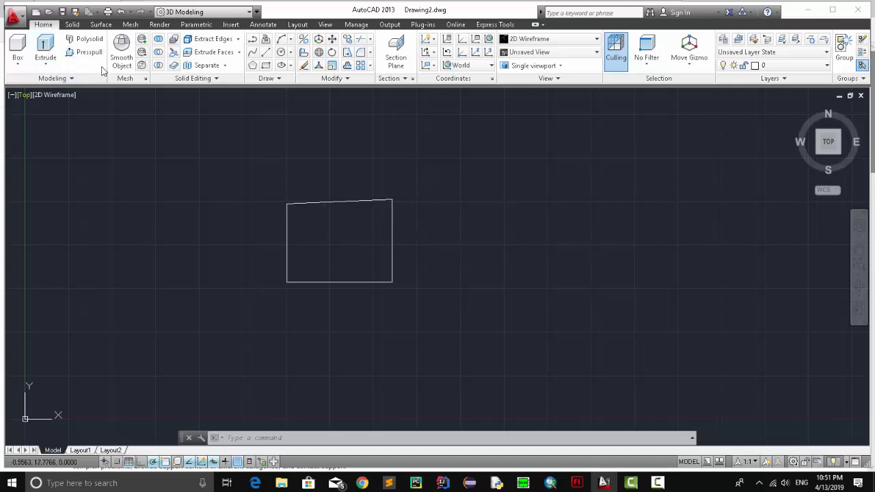
click(287, 249)
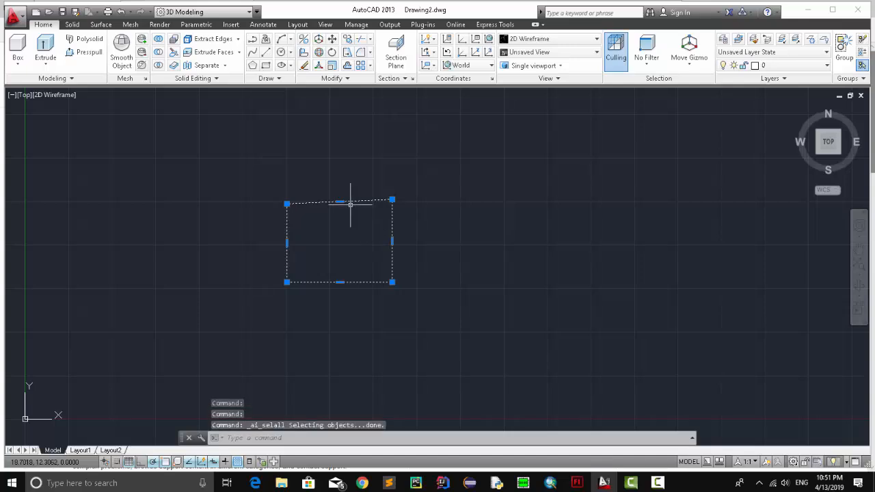
key(Delete)
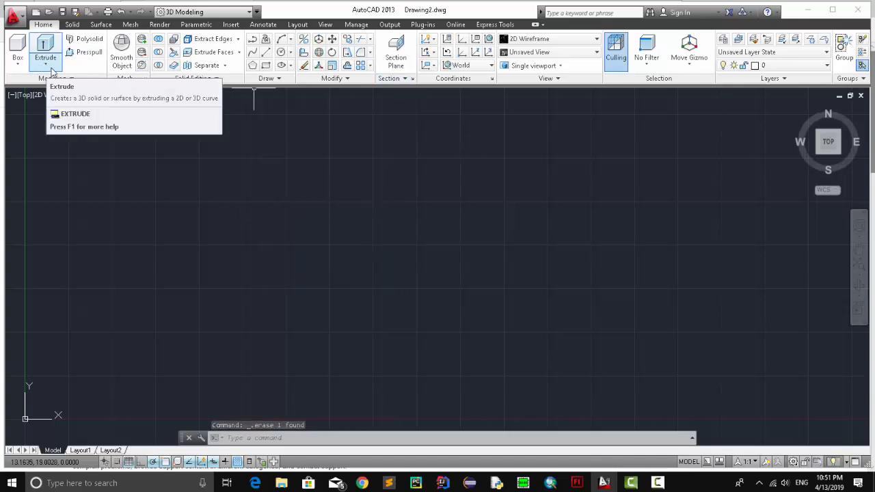
click(18, 48)
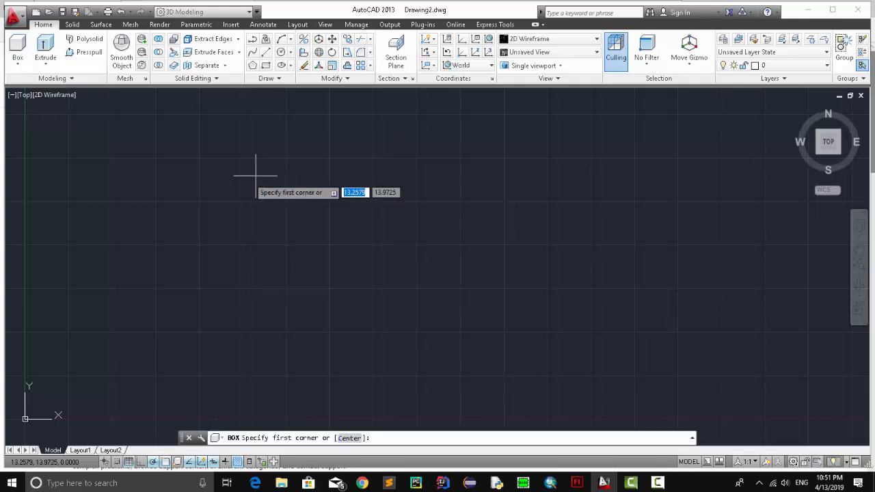
click(18, 48)
click(306, 196)
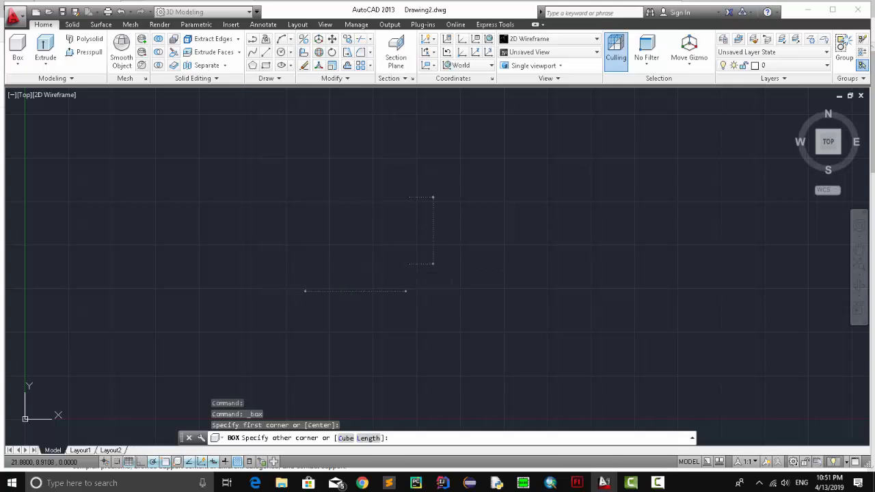
click(405, 263)
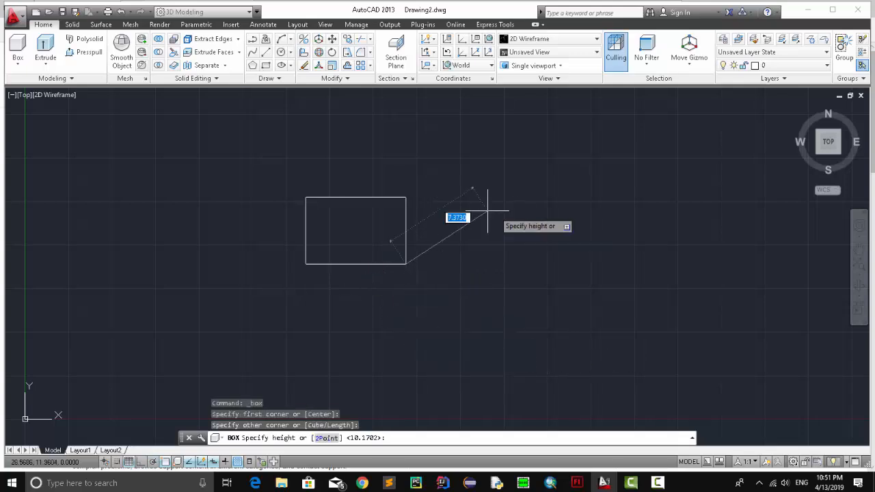
key(Escape)
click(322, 211)
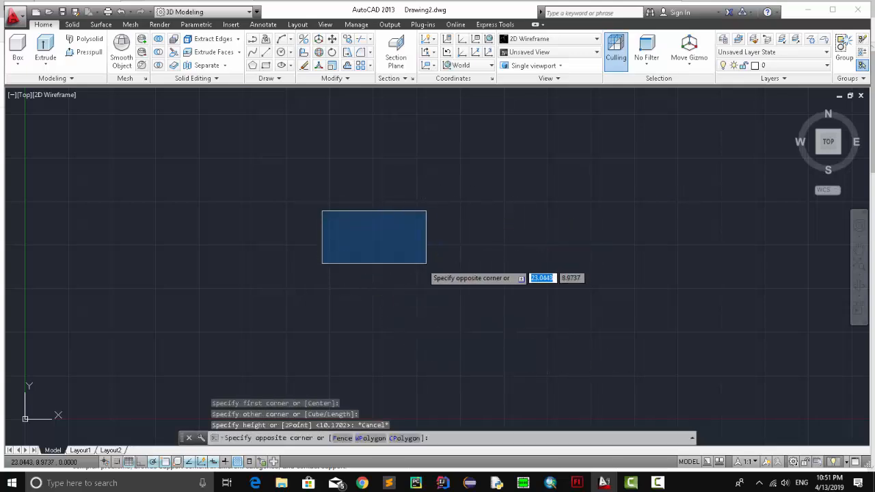
click(18, 47)
click(343, 204)
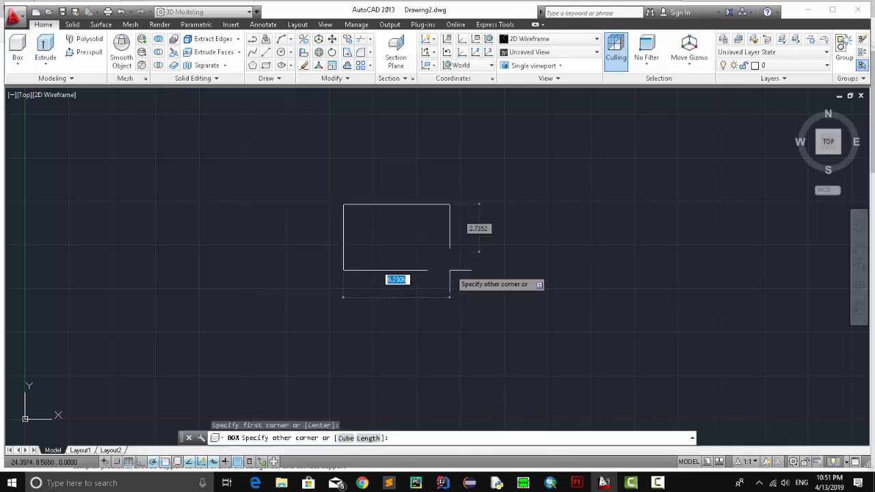
click(431, 276)
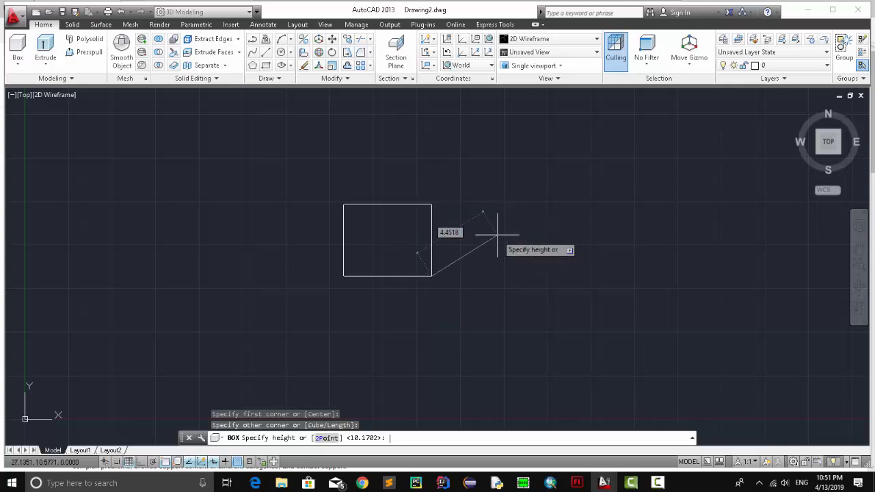
key(Escape)
Draw a solid box in the middle of the top view, accepting the default height of 10.1702.
click(18, 48)
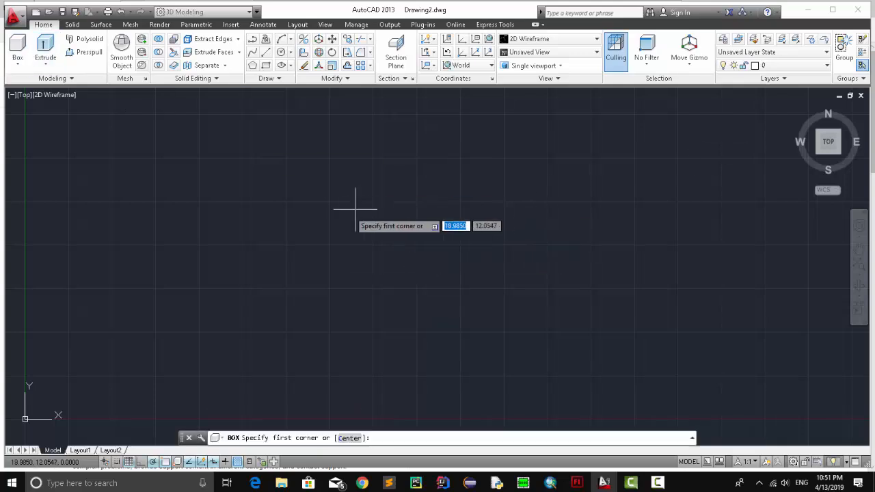
click(321, 205)
click(457, 302)
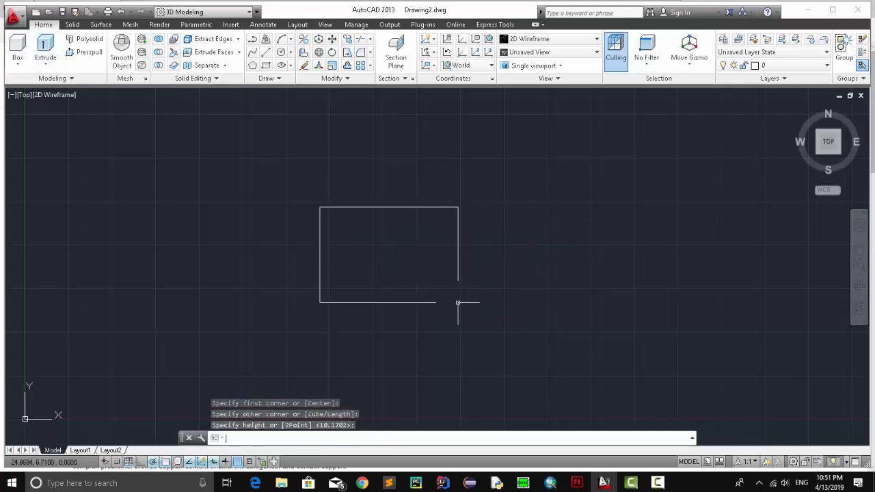
key(Escape)
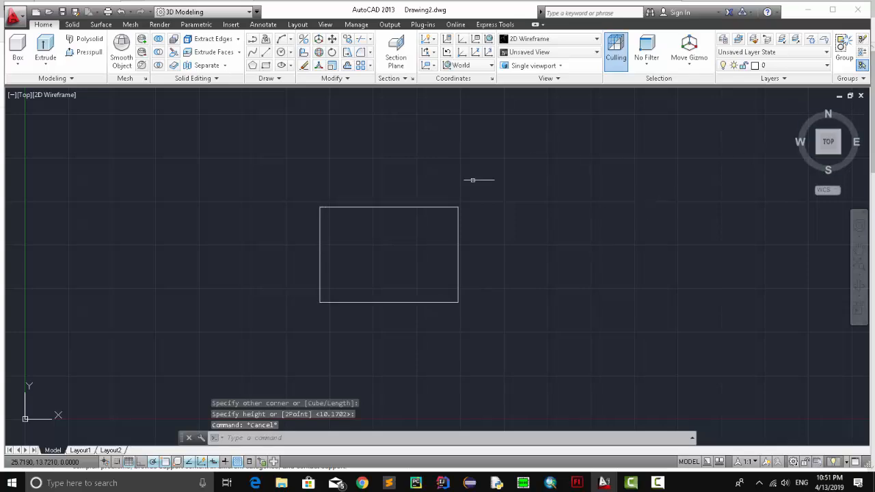
Examine the box as a 3D wireframe from the isometric home view.
click(797, 110)
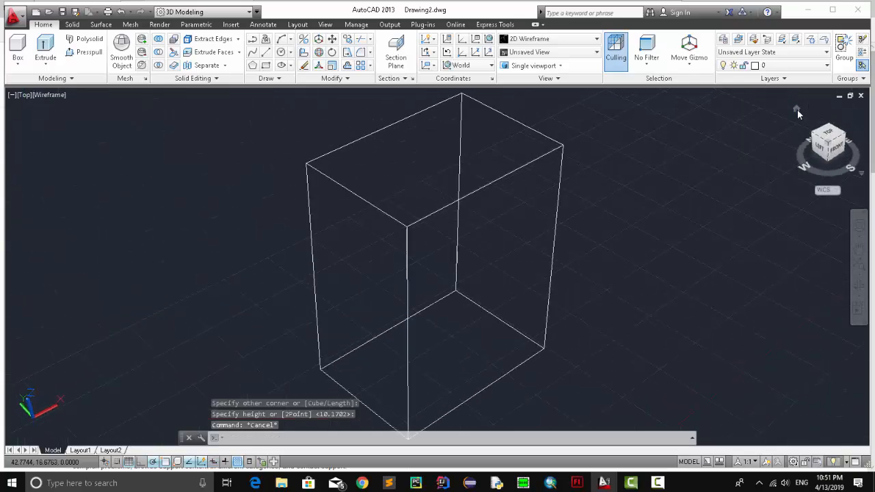
scroll(402, 264, down, 3)
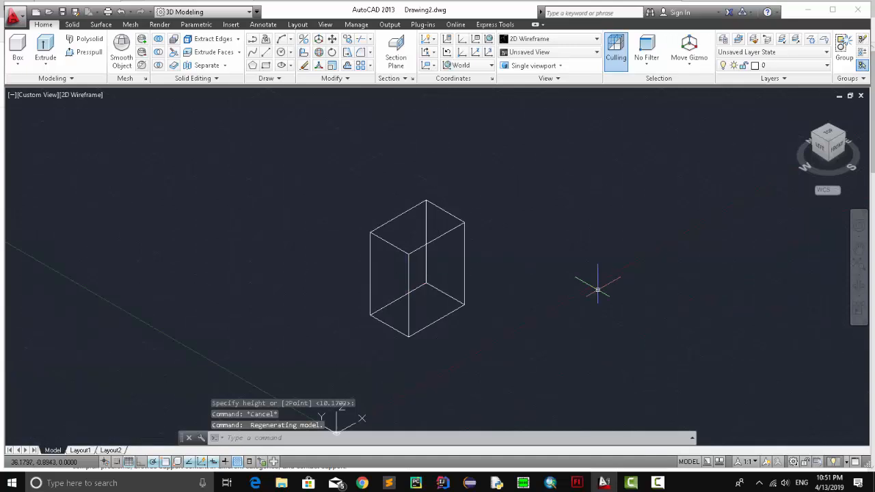
right_click(595, 288)
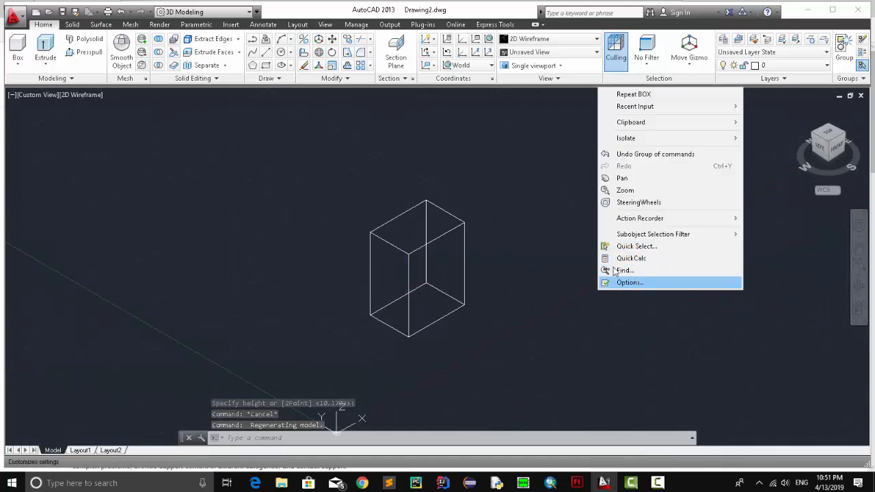
click(623, 190)
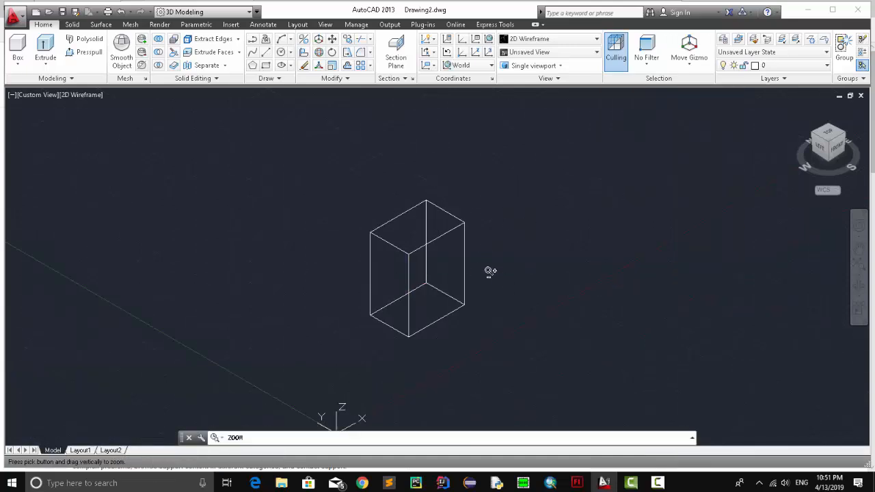
scroll(470, 264, down, 2)
scroll(469, 261, up, 5)
scroll(469, 262, down, 3)
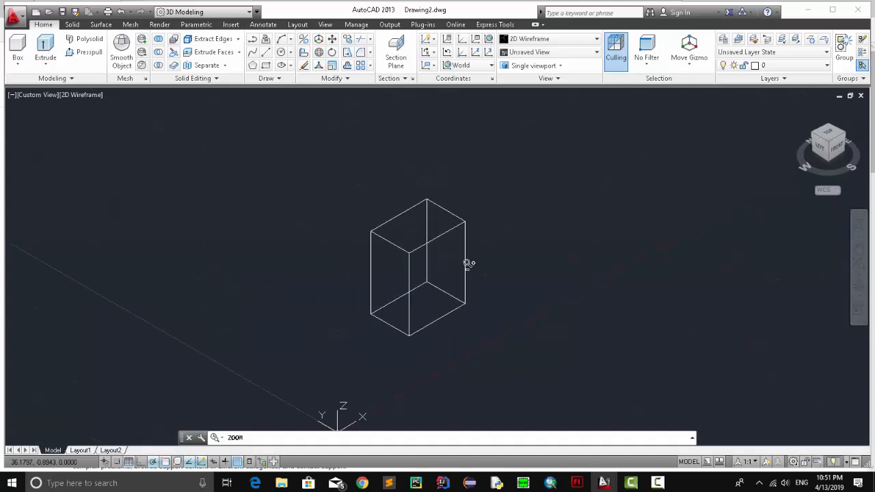
Fillet one long top edge of the box, picking both ends of its front vertical edge to give a radius of 10.1702.
click(362, 55)
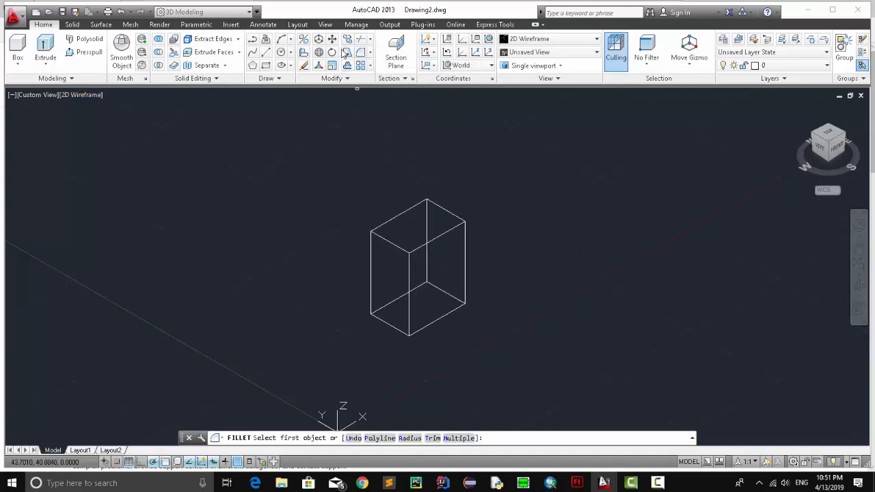
click(398, 216)
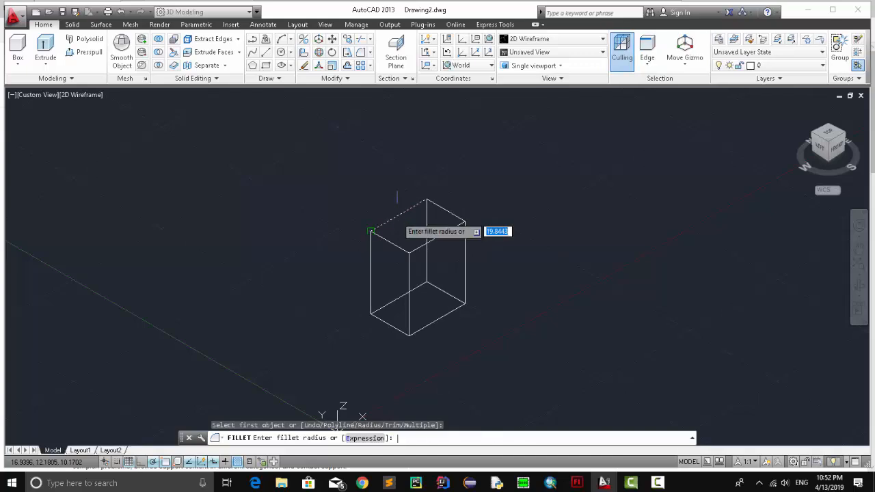
key(Return)
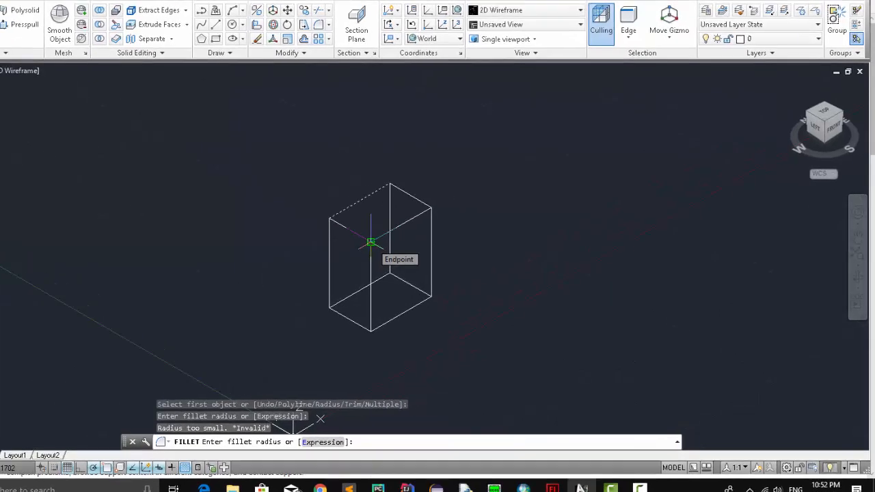
click(370, 242)
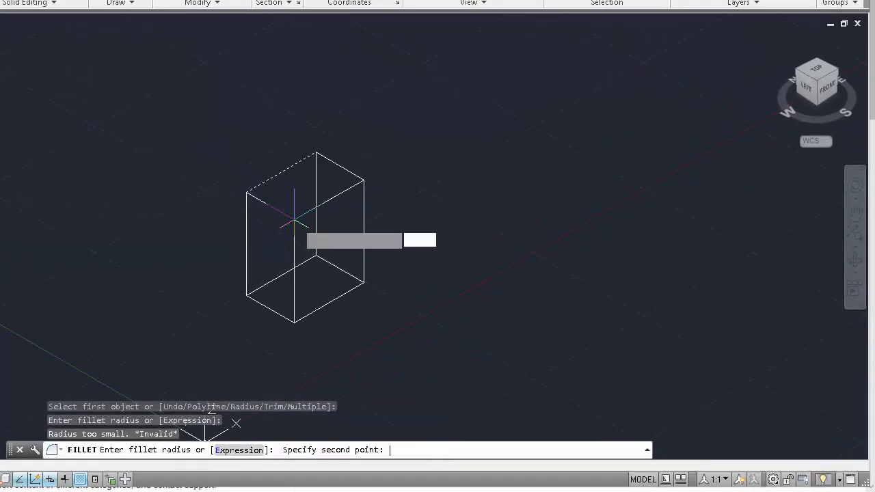
click(293, 220)
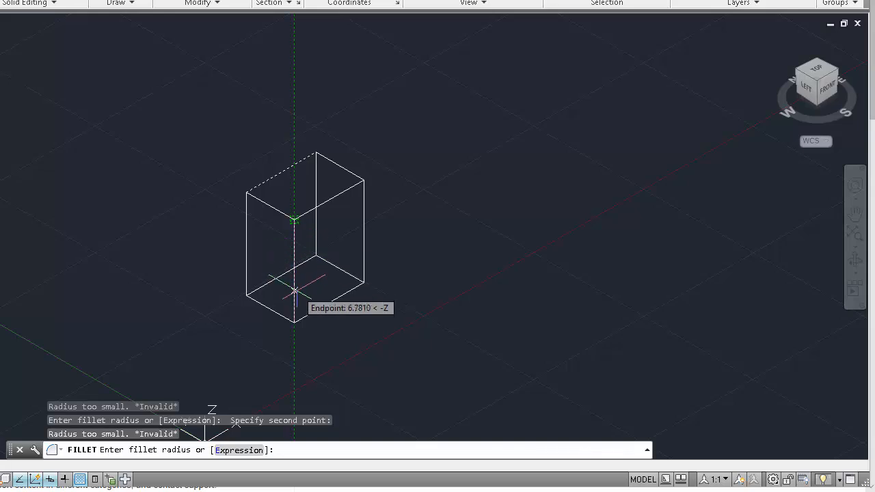
click(294, 321)
click(294, 322)
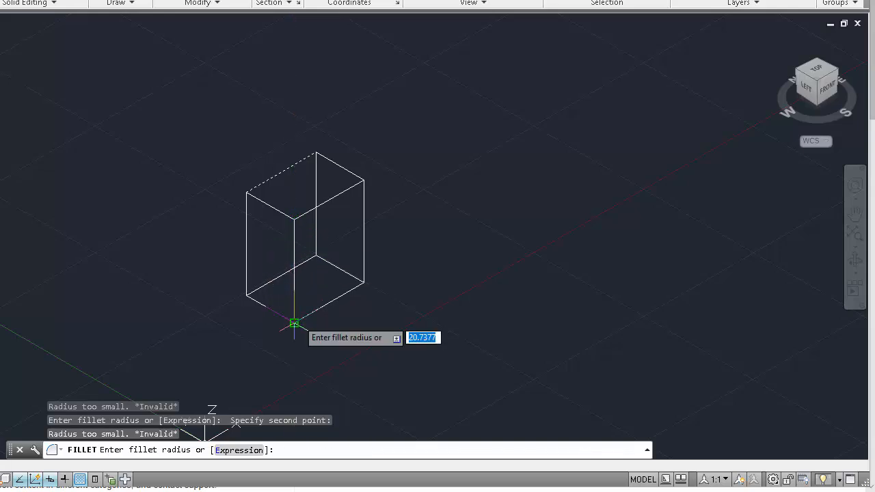
click(294, 220)
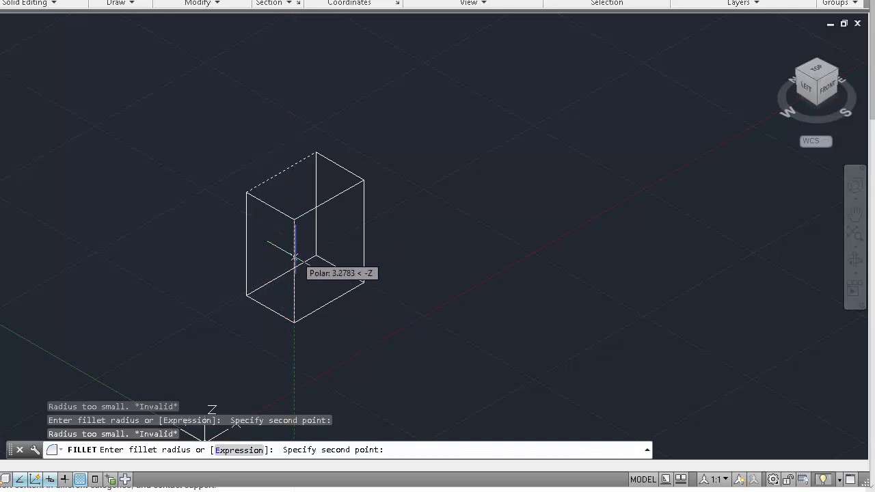
click(293, 322)
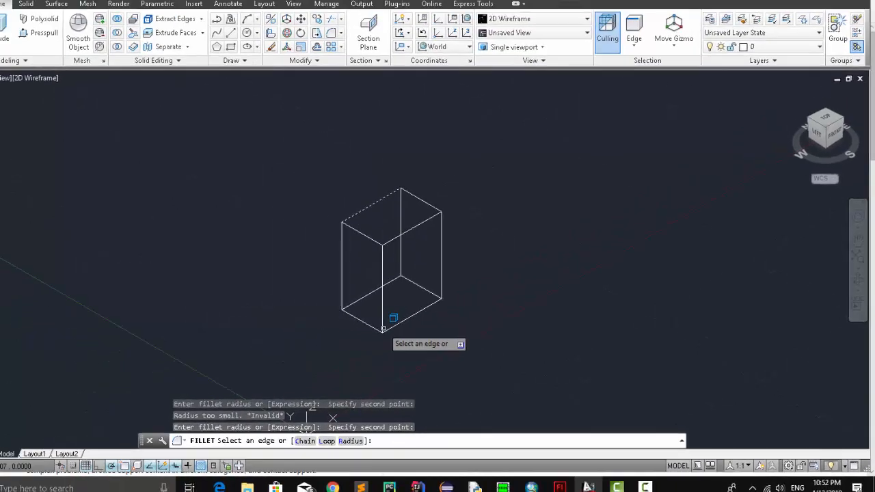
key(Return)
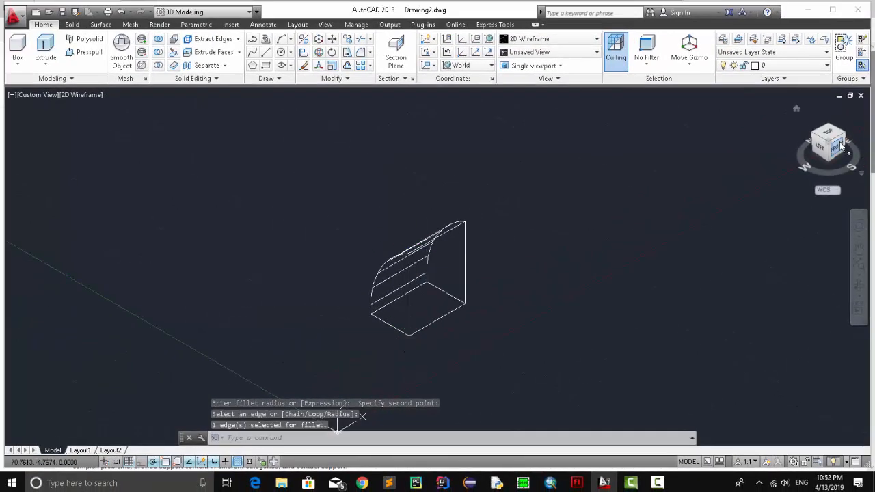
Draw a second solid box beside the filleted one in the positive Y direction, accepting the default height of 10.1702.
mouse_move(751, 157)
shift+middle_down()
mouse_move(456, 132)
mouse_move(403, 143)
mouse_move(410, 153)
mouse_move(605, 168)
mouse_move(477, 154)
mouse_move(532, 163)
shift+middle_up()
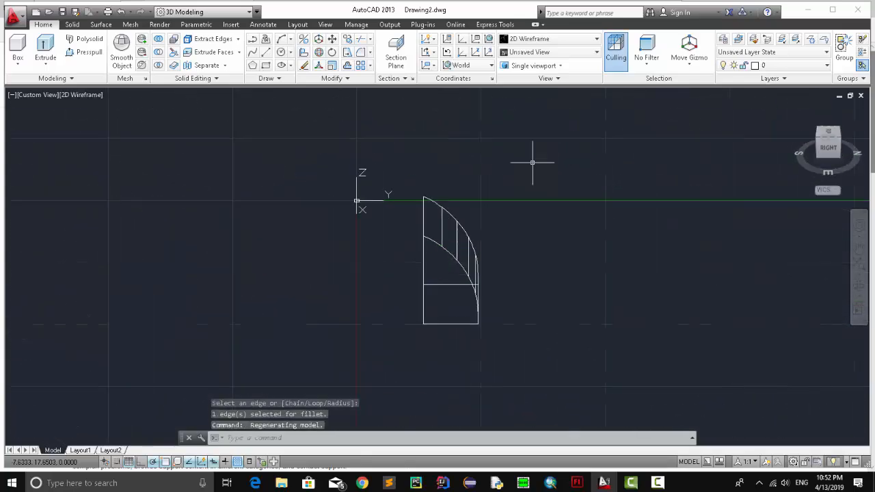
click(18, 48)
click(537, 214)
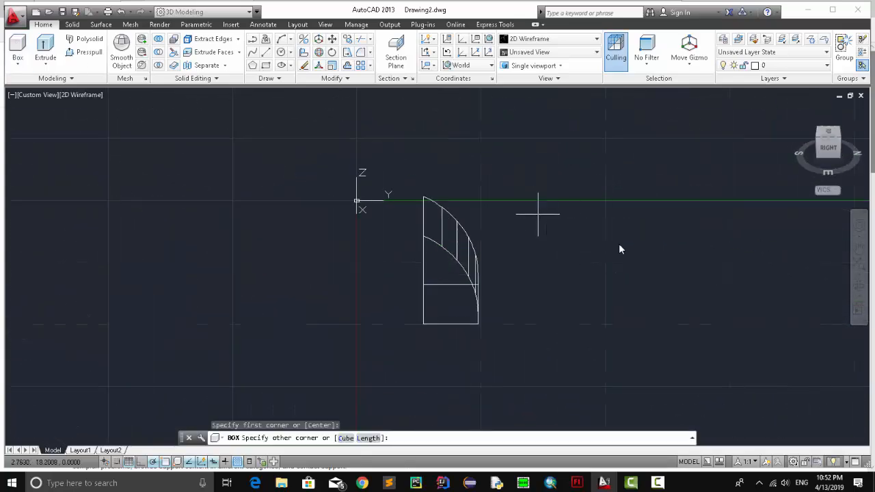
click(629, 268)
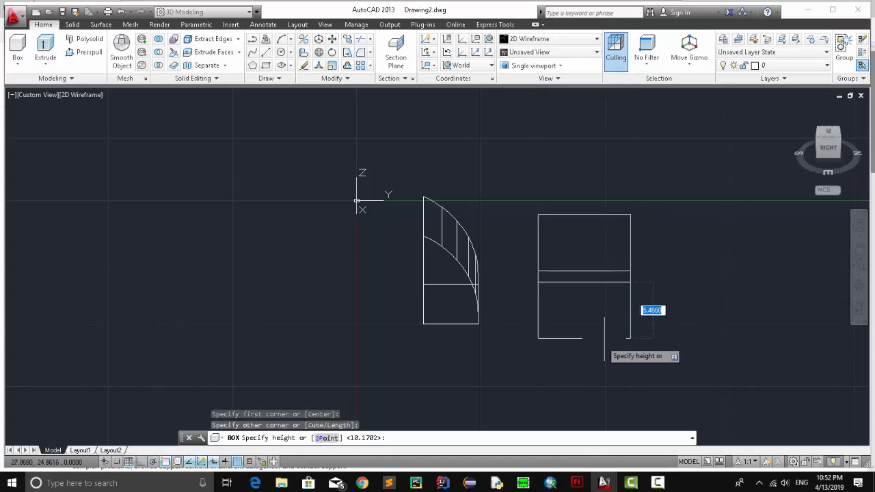
key(Return)
Fillet two parallel long top edges of the second box with the default radius of 10.1702.
mouse_move(650, 281)
shift+middle_down()
mouse_move(737, 141)
mouse_move(663, 141)
mouse_move(662, 126)
mouse_move(714, 298)
shift+middle_up()
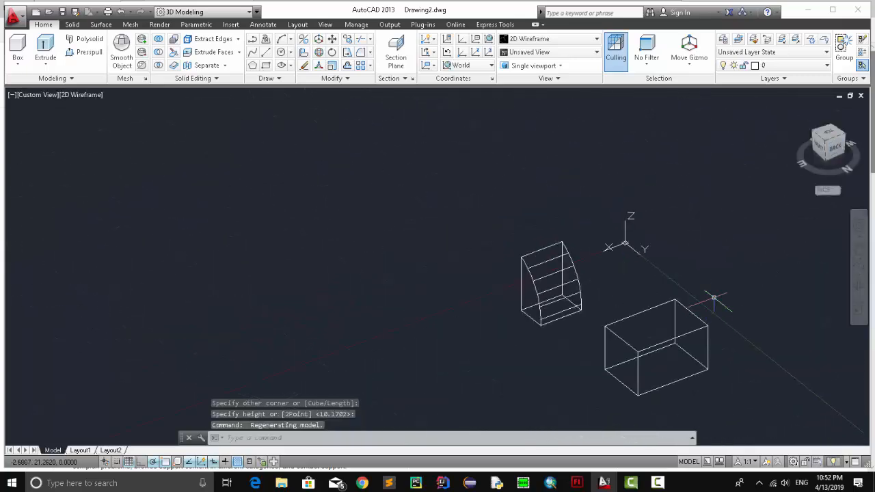
click(360, 52)
click(646, 311)
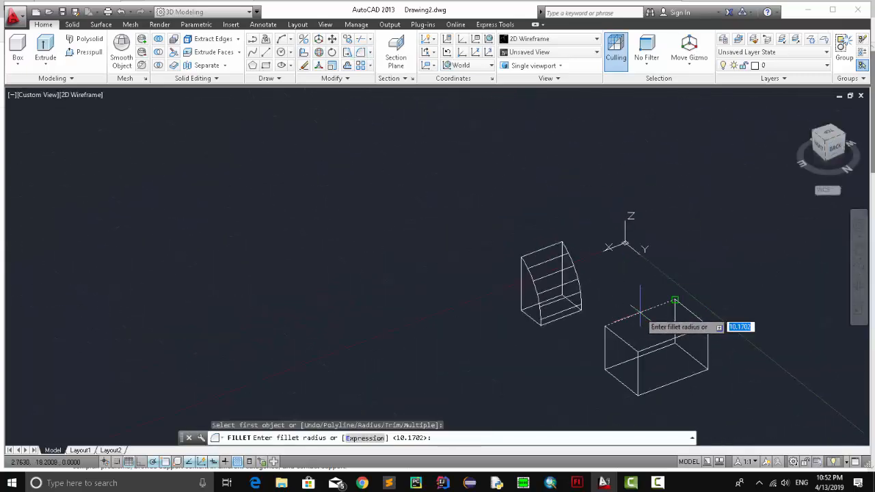
key(Return)
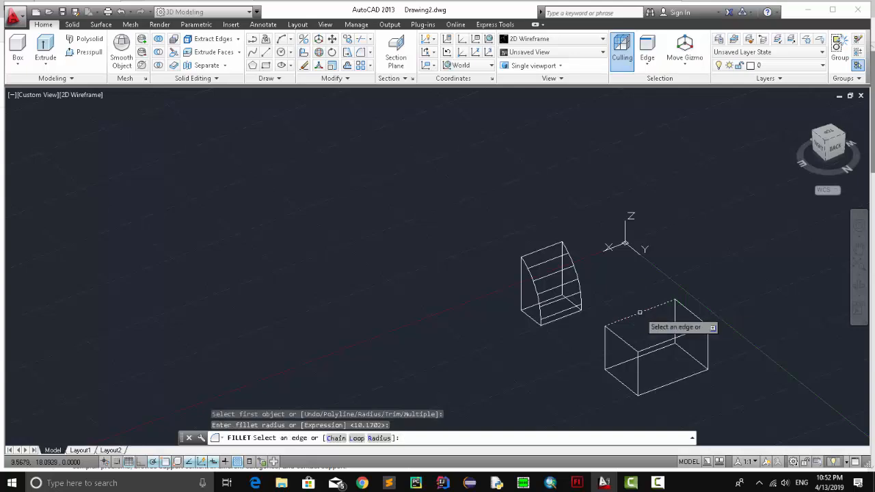
click(663, 343)
key(Return)
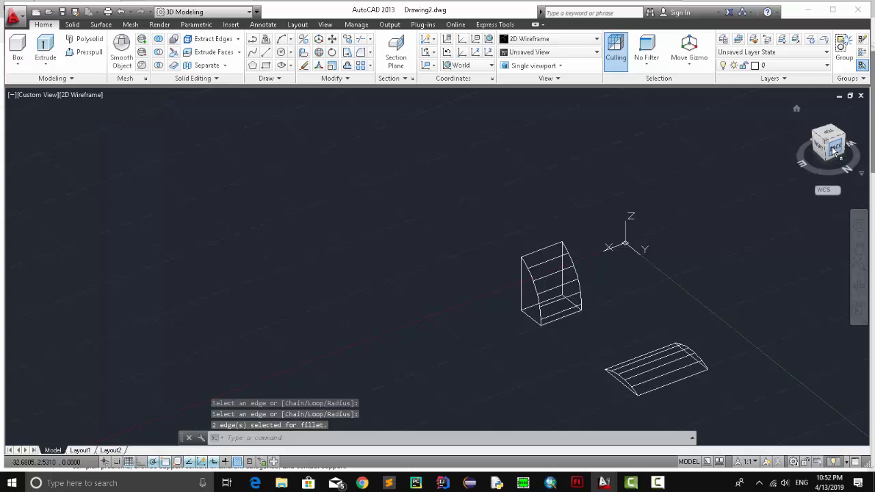
Undo the view rotation and the fillet on the second box.
drag(833, 152, 0, 287)
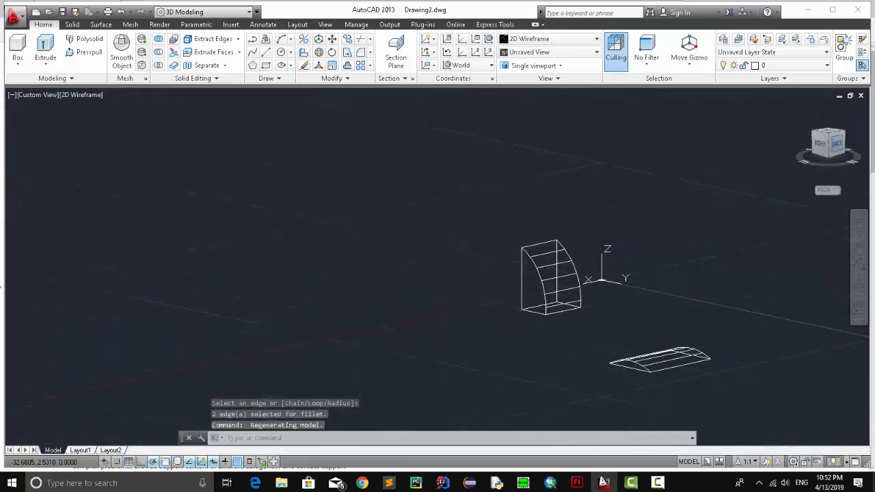
key(ctrl+z)
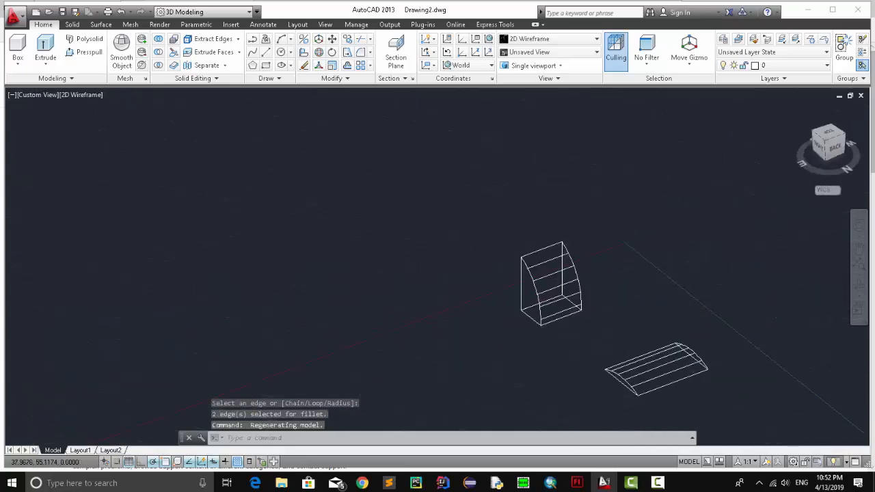
key(ctrl+z)
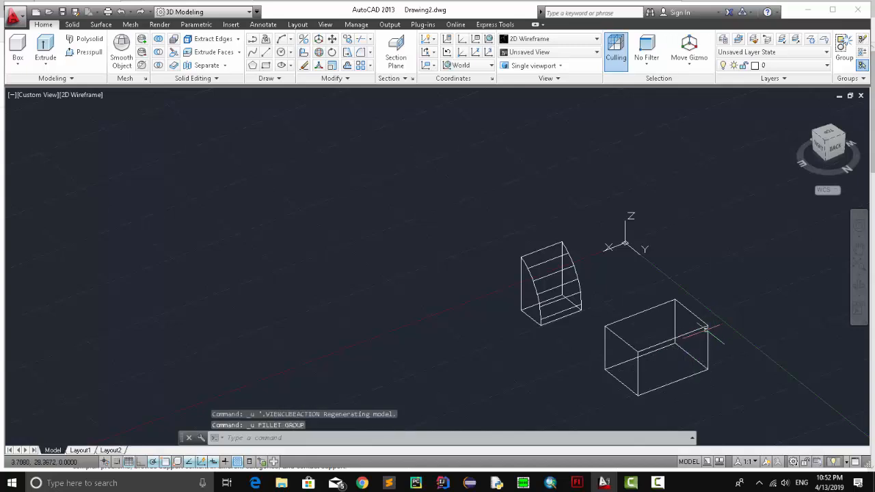
Fillet the second box's two parallel long top edges again, keeping the radius at 10.1702.
click(360, 54)
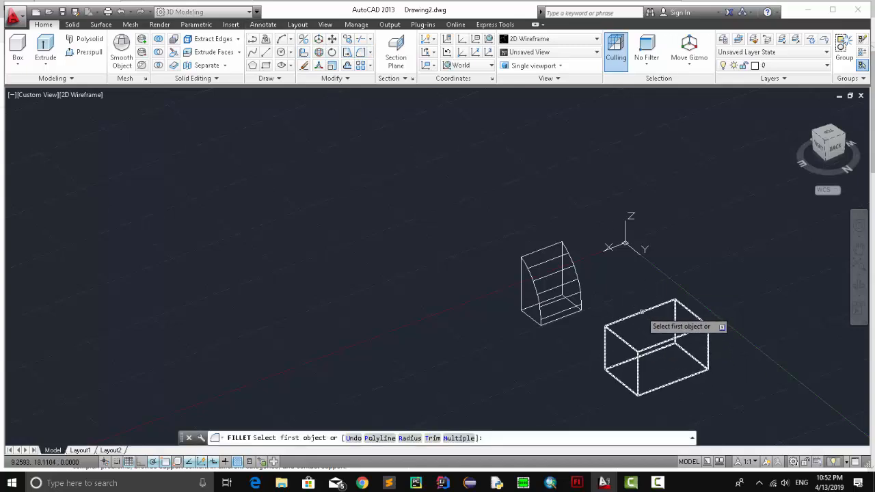
click(674, 301)
key(Return)
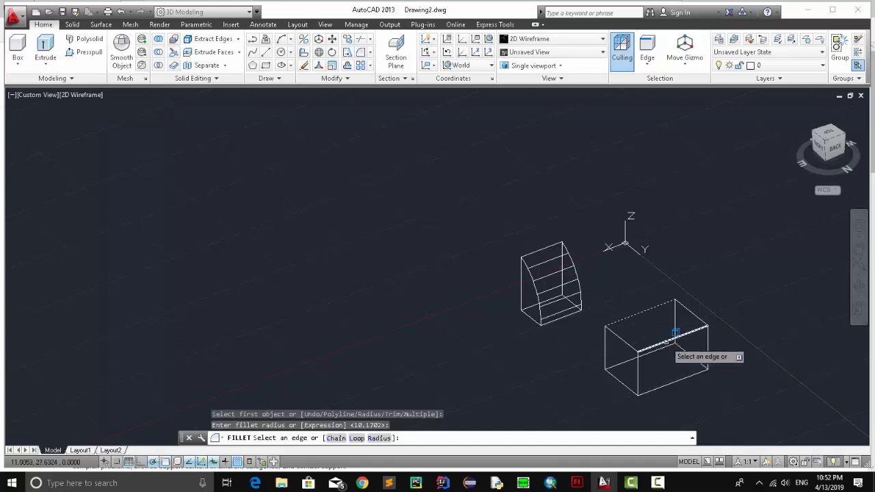
click(675, 333)
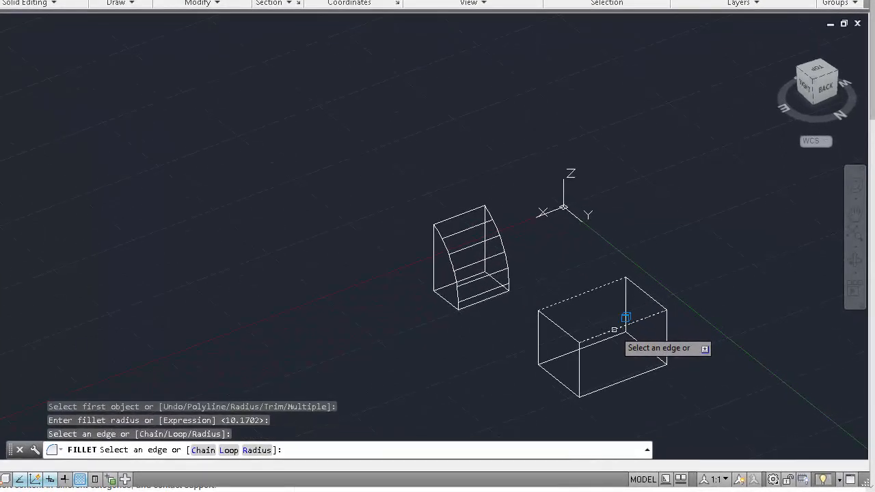
key(Return)
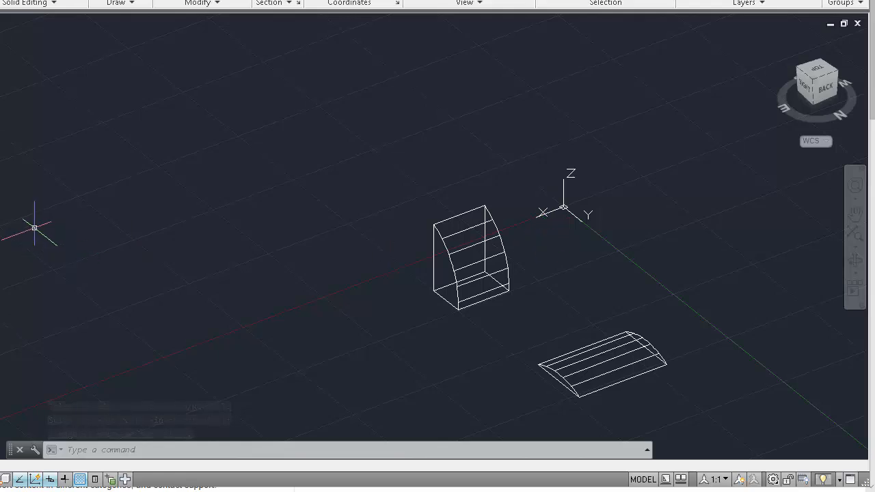
Draw a third, taller solid box in the empty area away from the two filleted solids, picking its corners and height freehand.
click(10, 51)
click(231, 276)
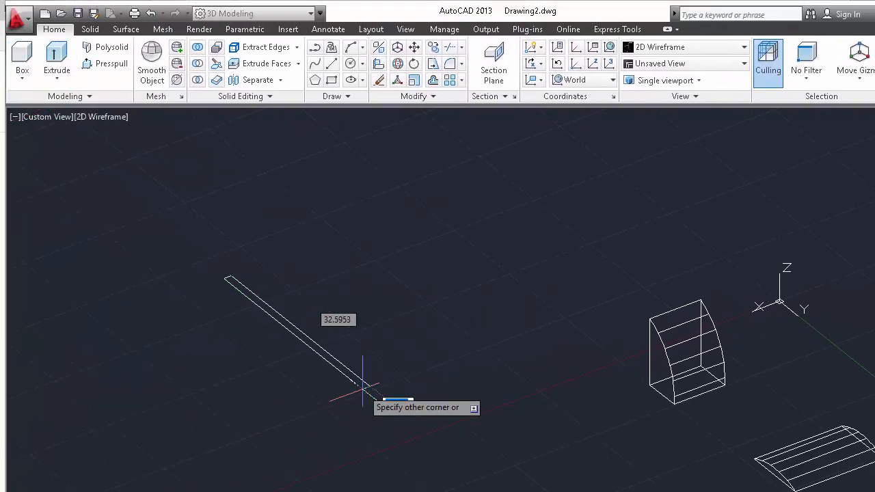
click(360, 288)
click(410, 453)
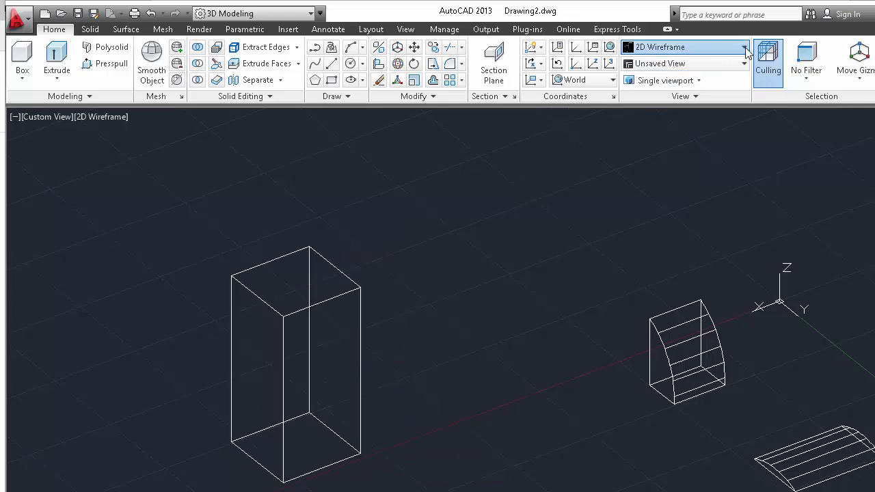
Display the model in the Conceptual visual style from the SW Isometric view.
click(746, 53)
click(706, 77)
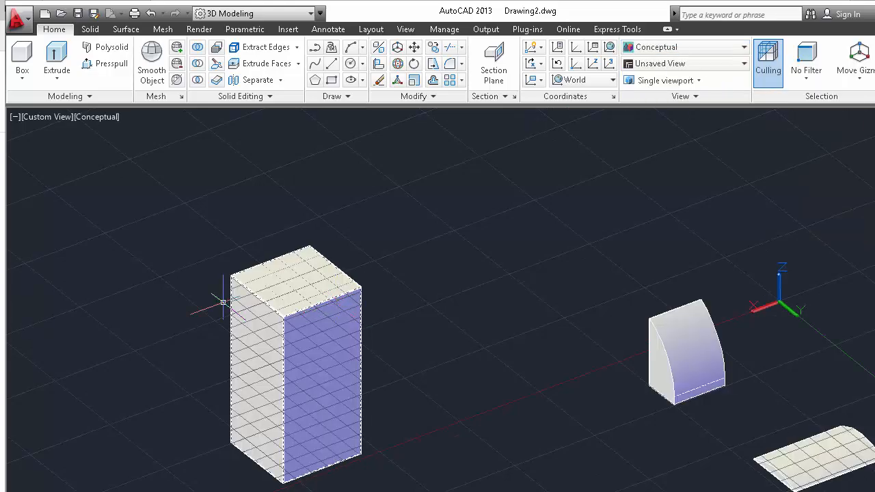
click(39, 116)
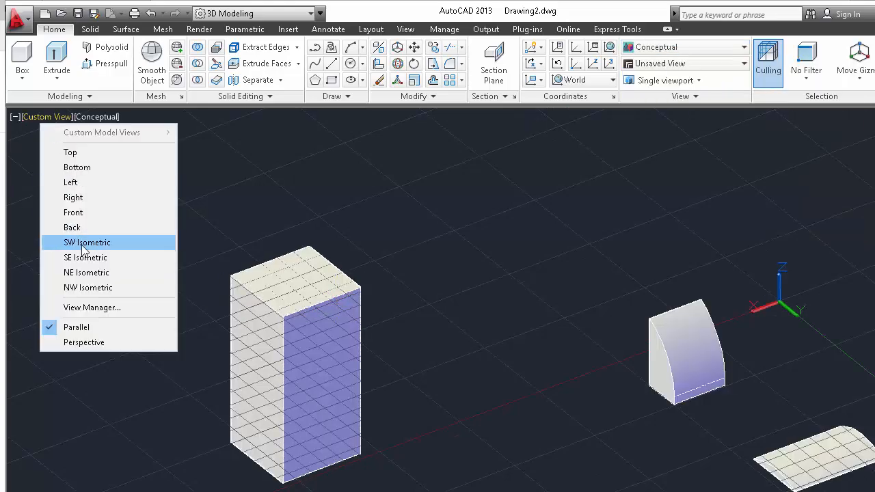
click(81, 244)
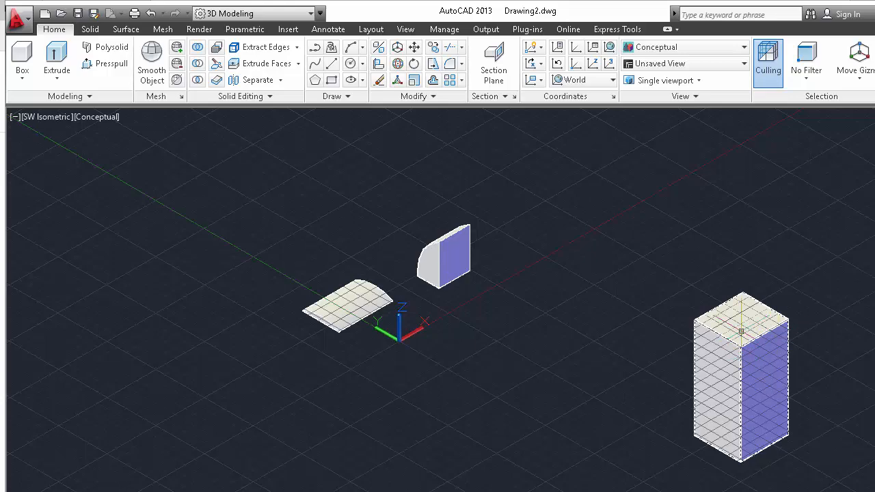
scroll(740, 331, up, 2)
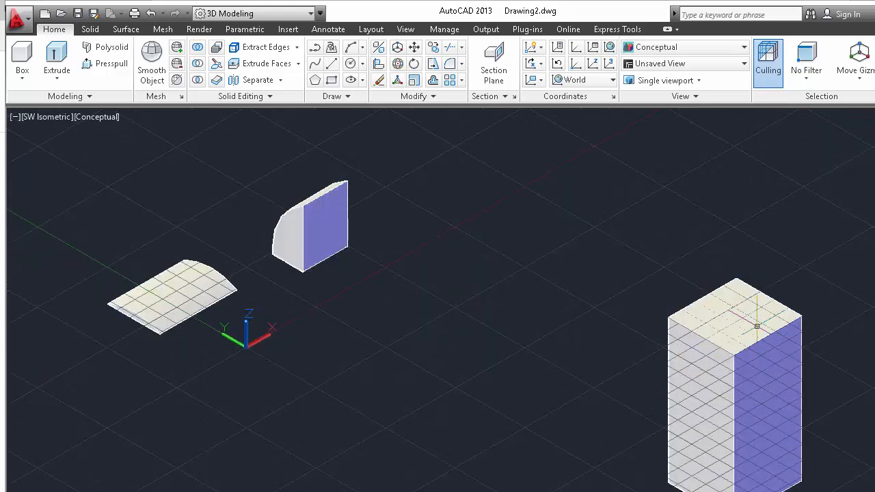
Draw a solid cylinder centred on the tall box's top face, extending it down through the box past its base.
click(27, 71)
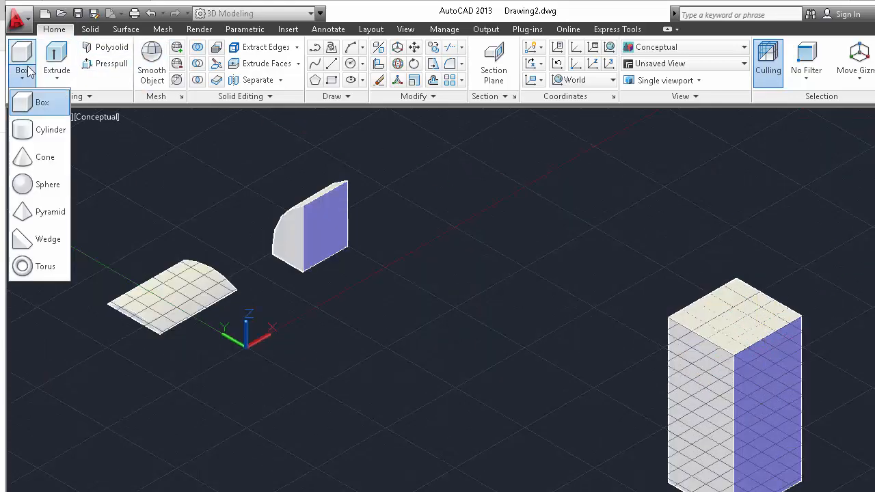
click(44, 129)
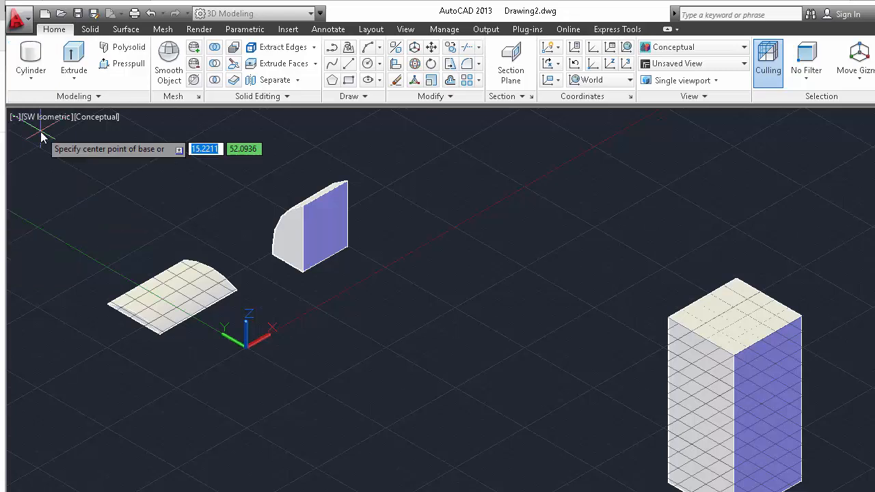
click(733, 314)
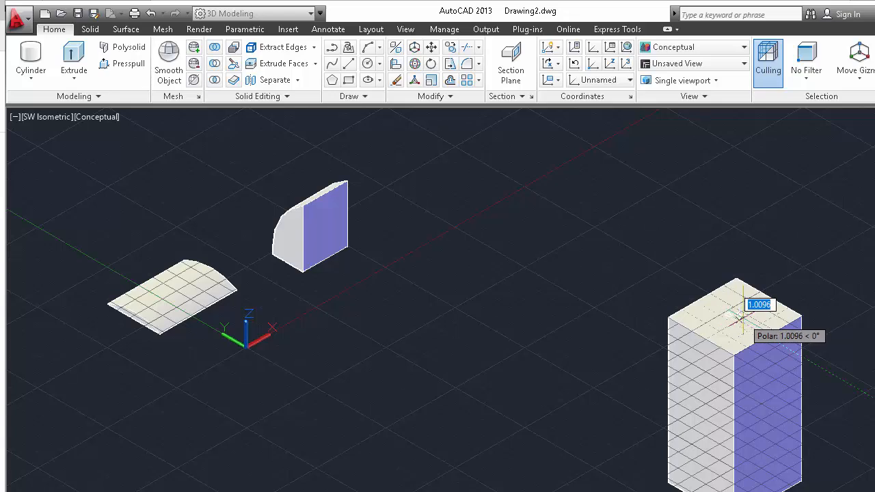
click(752, 315)
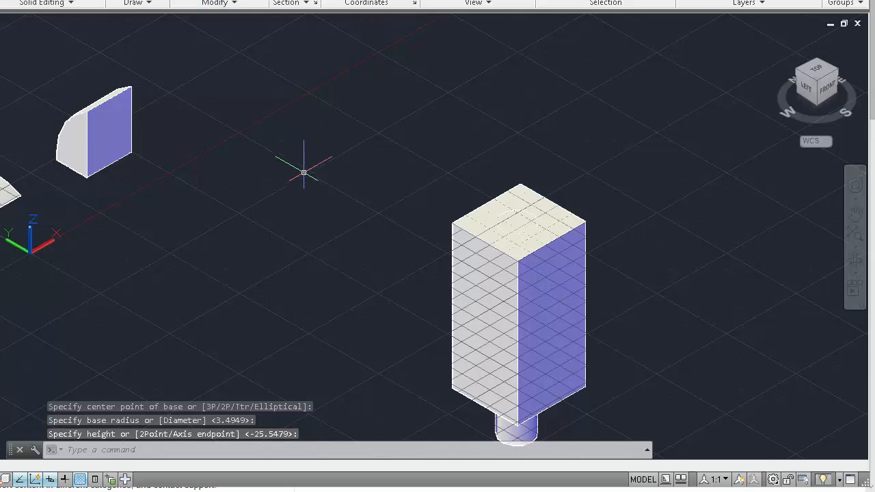
Subtract the cylinder from the tall box to cut a round through-hole.
text(SU)
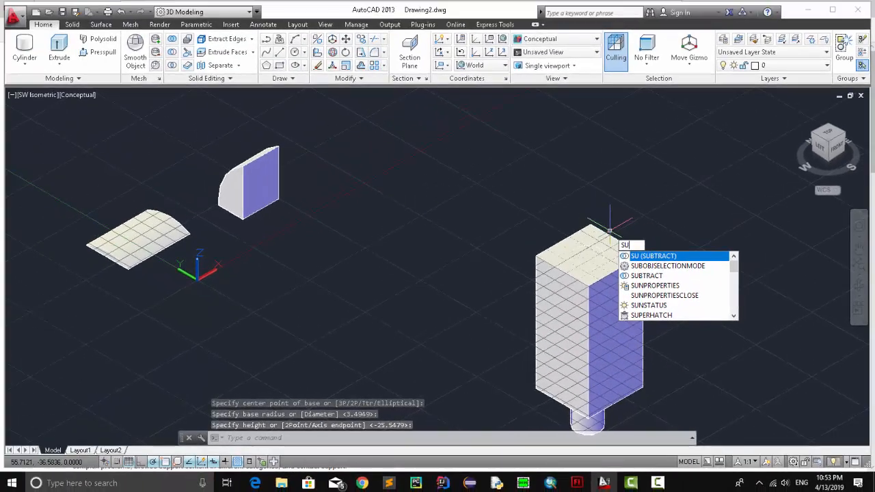
key(Return)
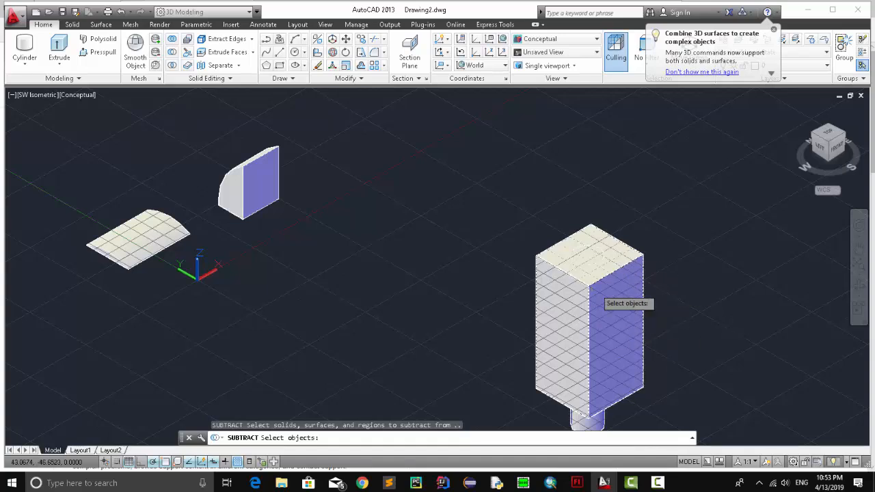
click(548, 308)
key(Return)
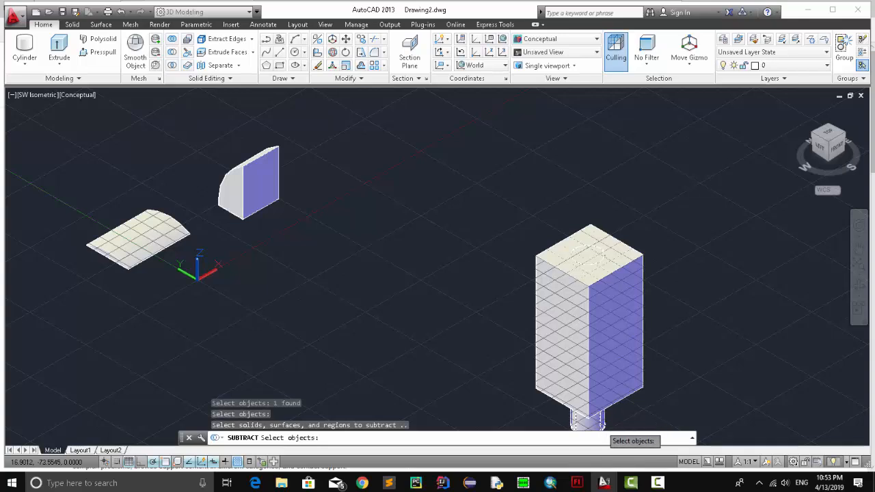
click(587, 419)
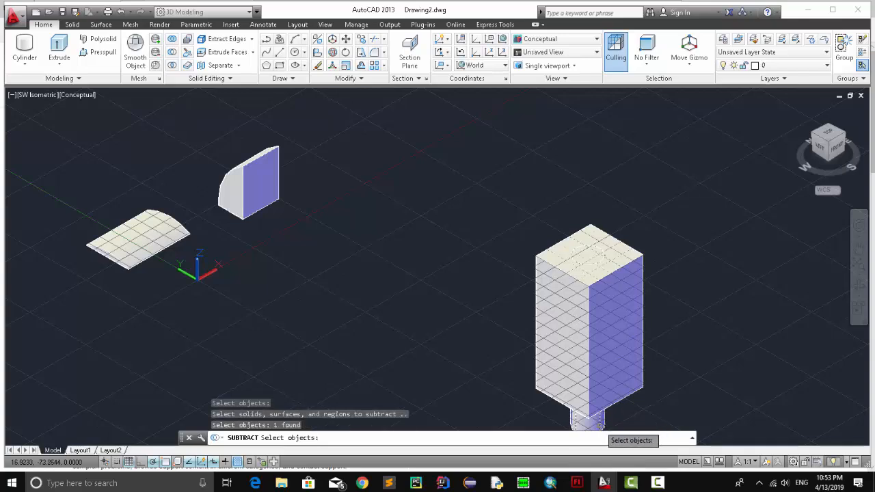
key(Return)
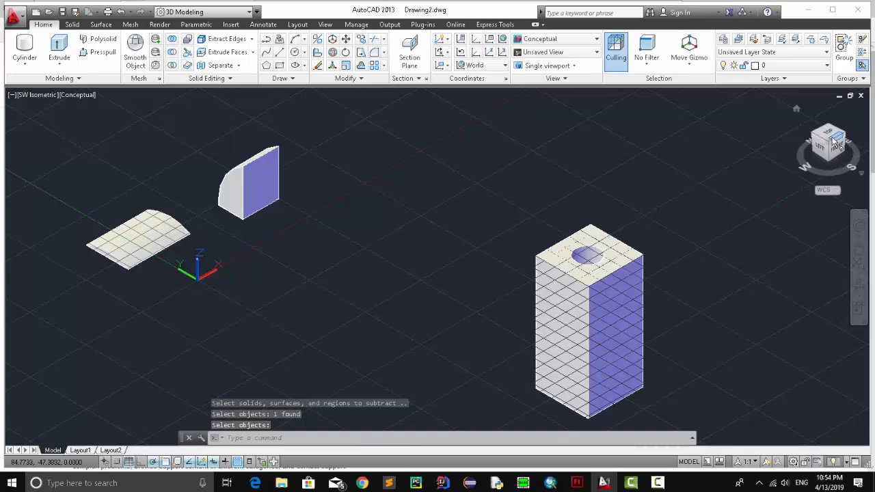
Inspect the hole through the tall box from the top and from an orbited angle, and return to the home view.
click(828, 133)
scroll(471, 382, up, 5)
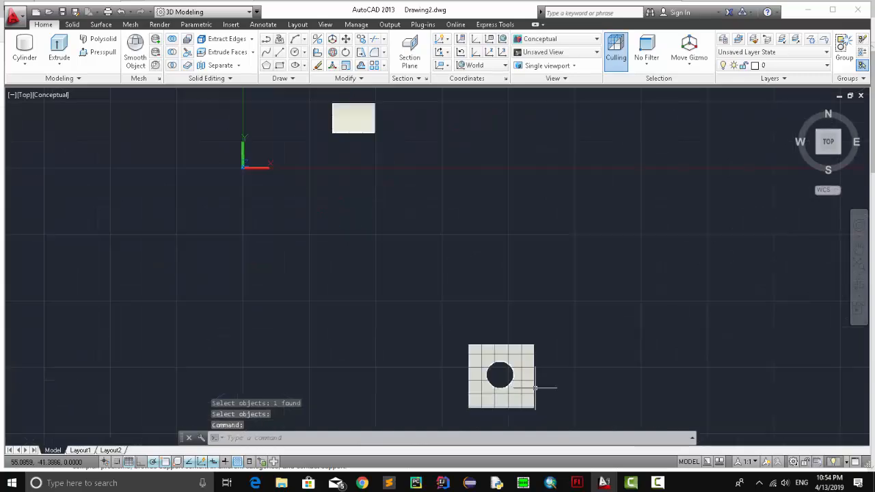
click(796, 109)
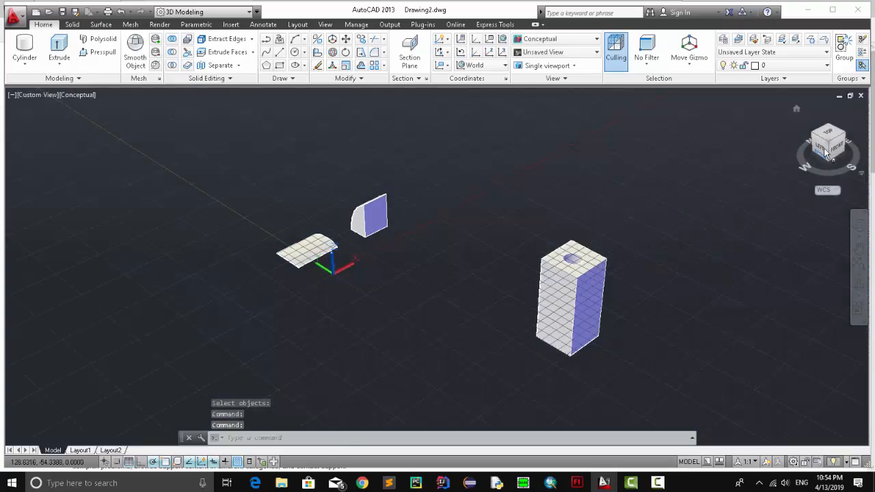
shift+middle_drag(732, 255, 581, 130)
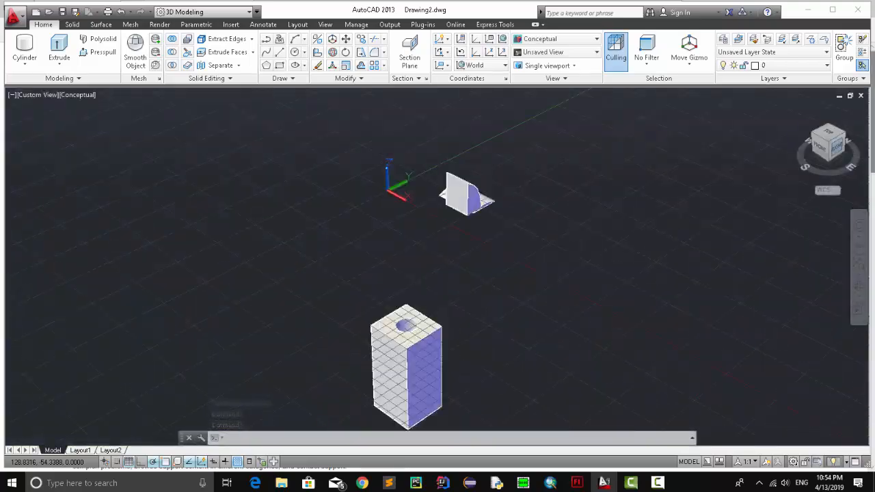
click(795, 109)
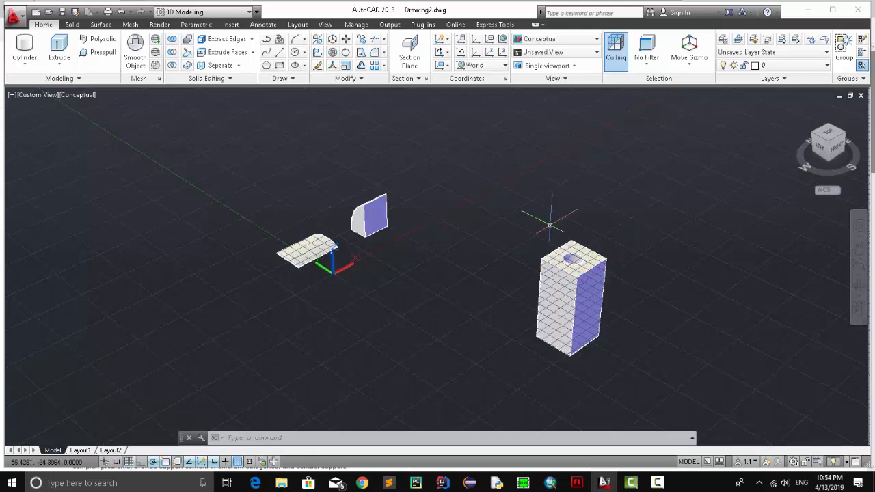
click(664, 212)
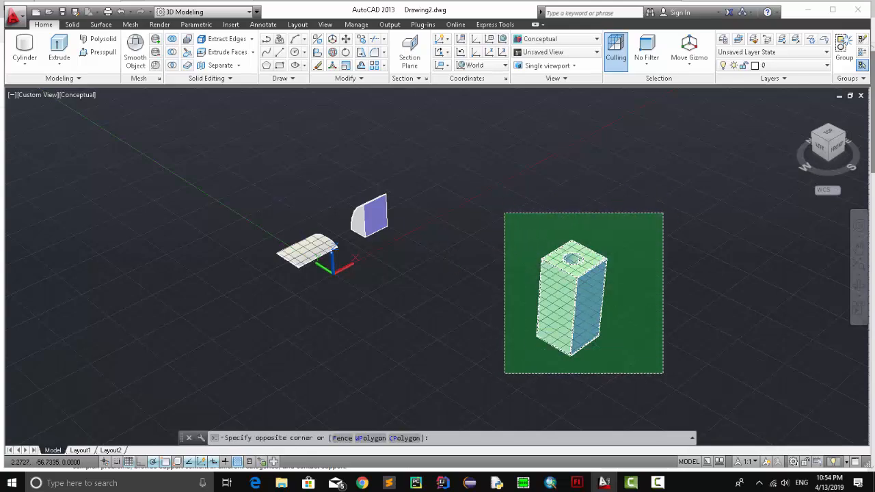
click(504, 375)
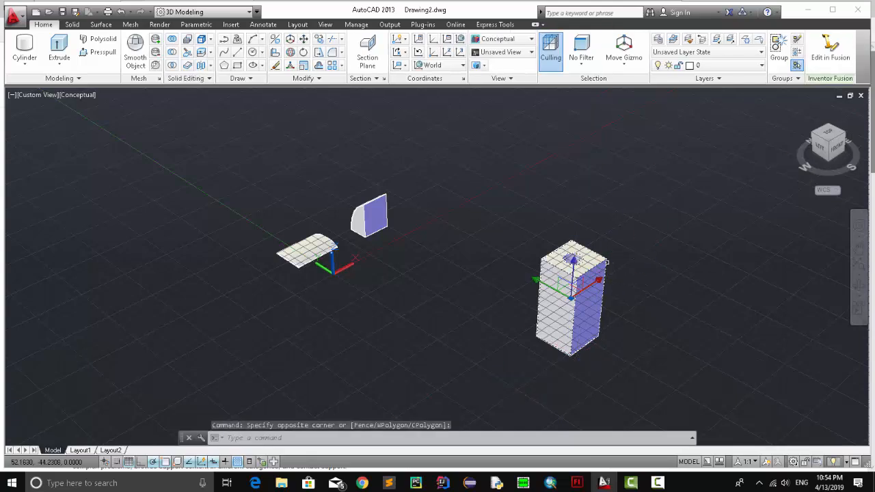
text(mmov)
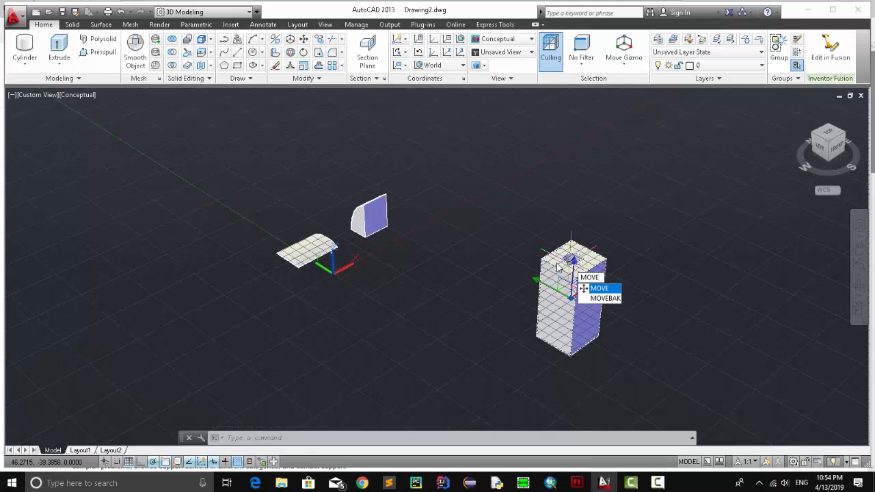
key(Escape)
key(Escape)
key(Escape)
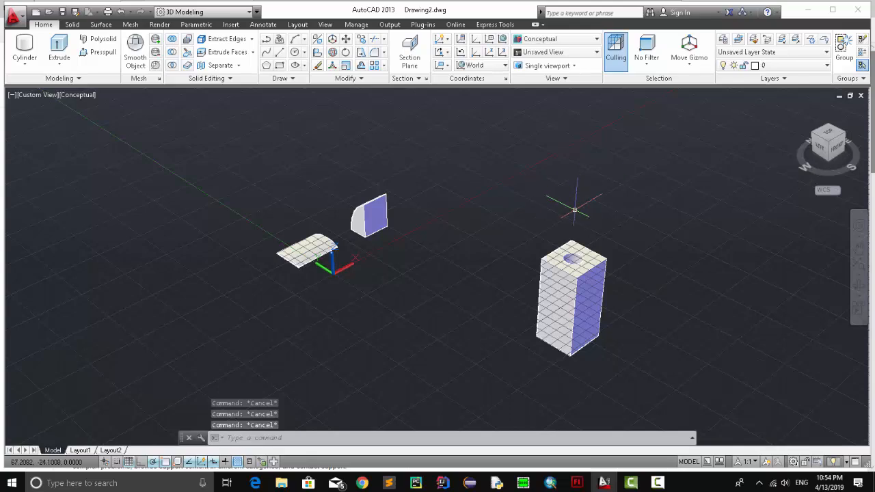
View the solids from the SW Isometric and SE Isometric directions.
click(201, 12)
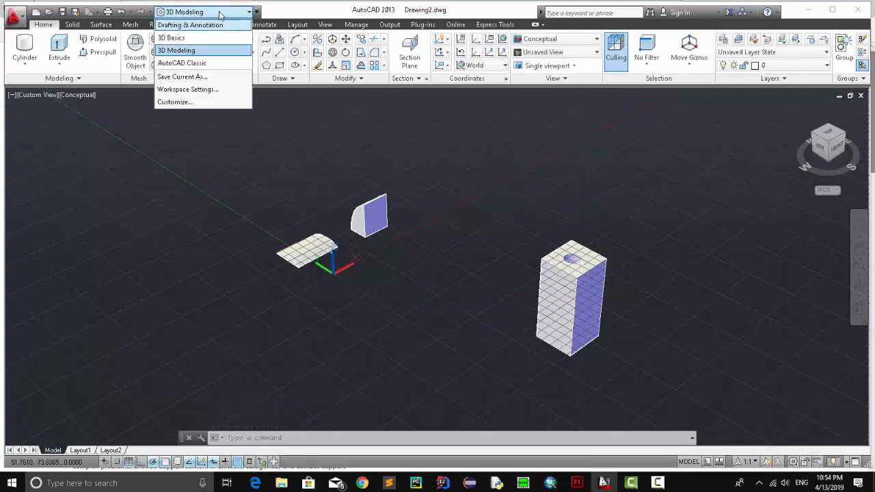
click(220, 12)
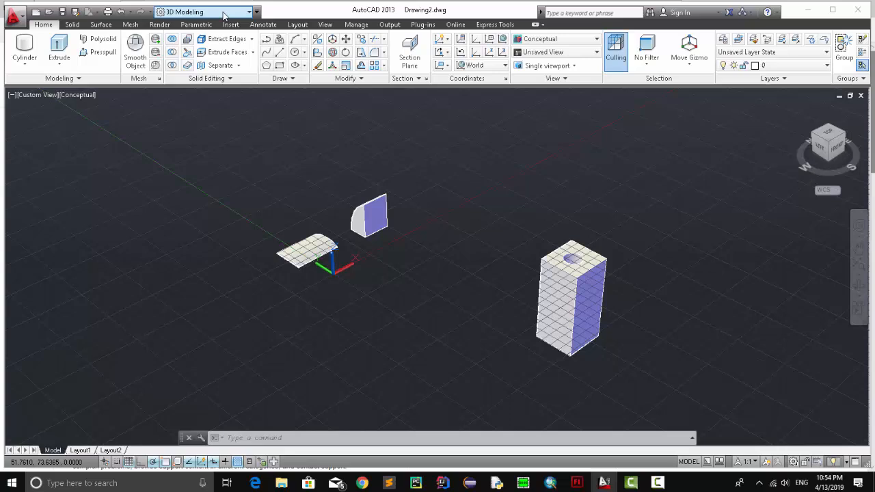
click(43, 97)
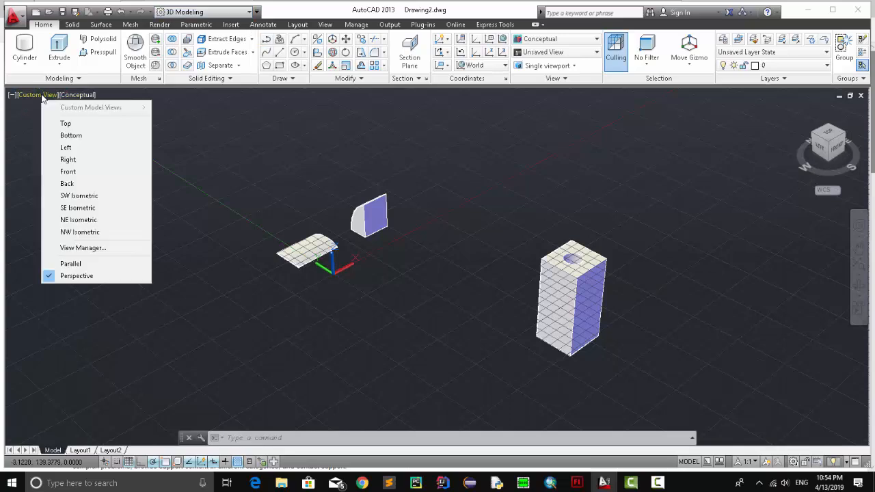
click(82, 197)
click(38, 96)
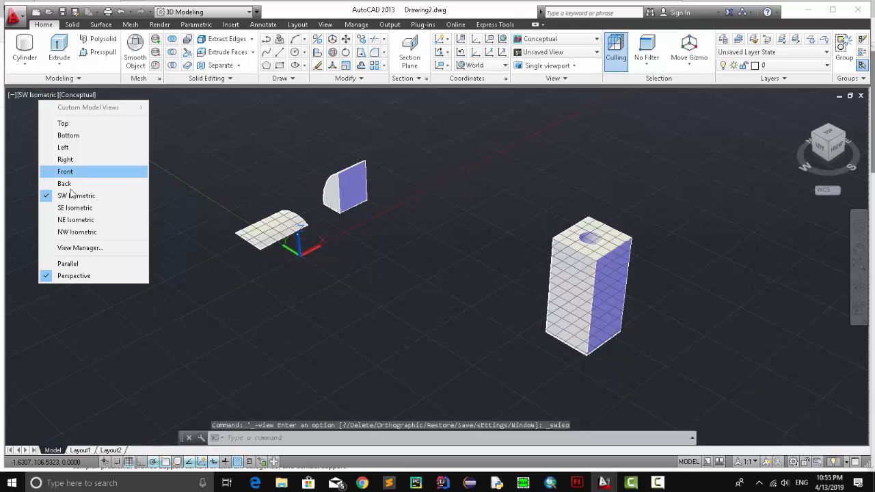
click(72, 209)
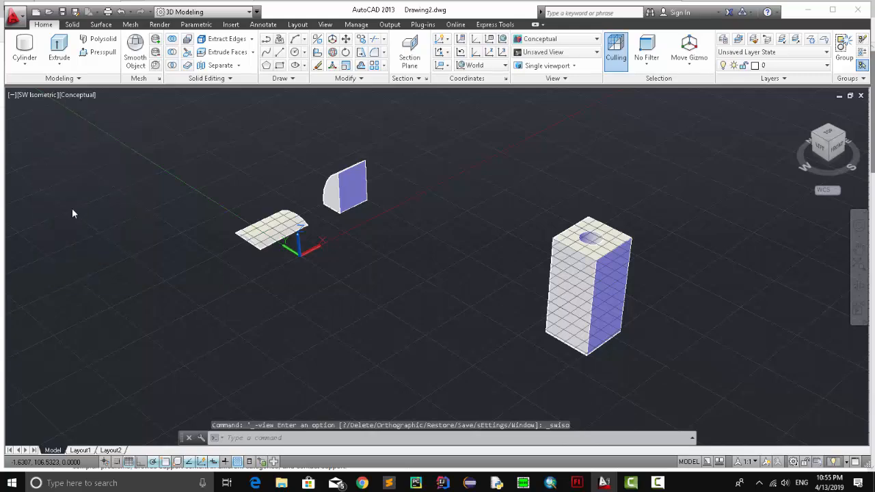
Examine the solids in 2D Wireframe, and restore the home view and the Conceptual visual style.
click(80, 97)
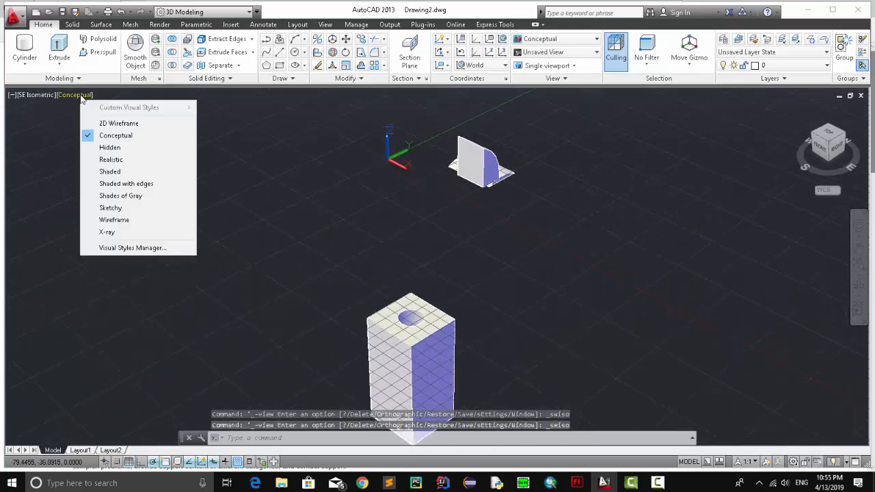
click(130, 126)
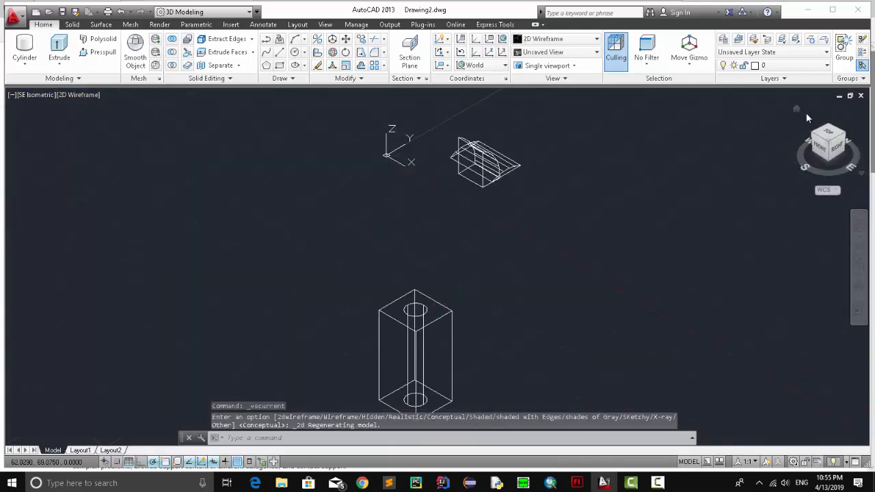
click(796, 111)
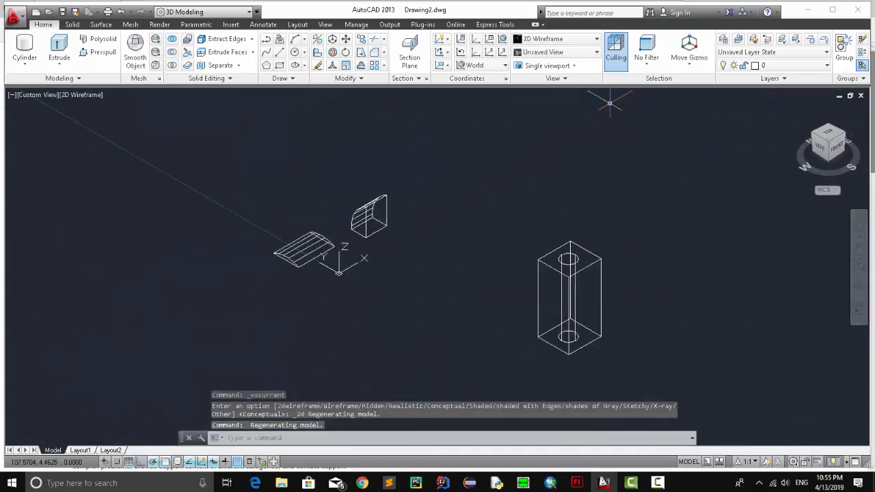
click(554, 43)
click(582, 58)
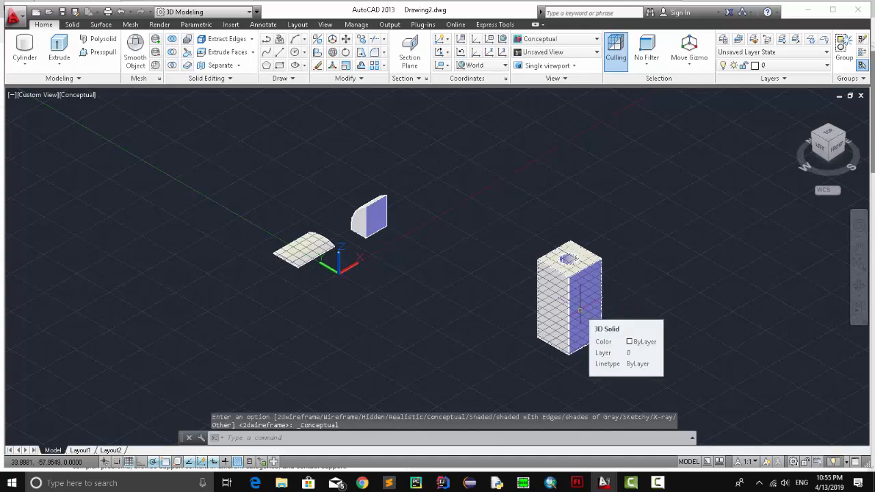
Pan and zoom around the drawing to examine the three solids, finishing with all of them in view.
click(857, 248)
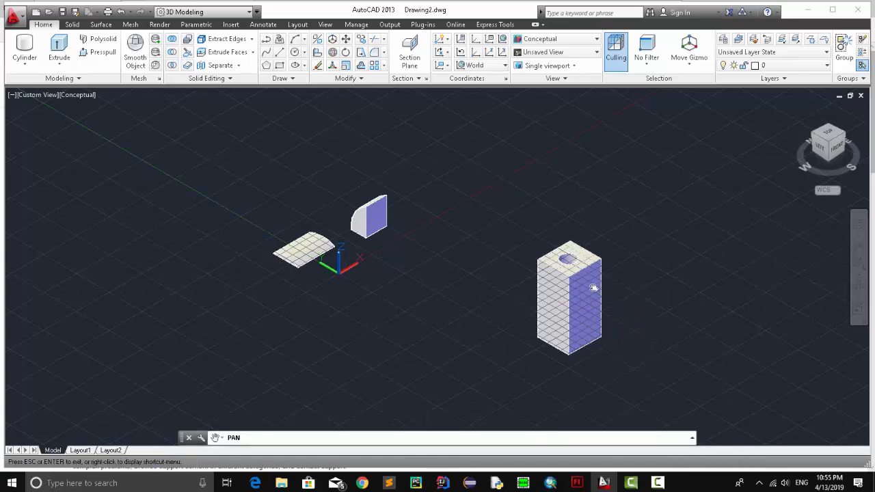
drag(572, 281, 367, 222)
drag(367, 223, 490, 175)
scroll(509, 240, down, 2)
drag(692, 168, 323, 217)
drag(323, 216, 695, 220)
scroll(580, 253, down, 3)
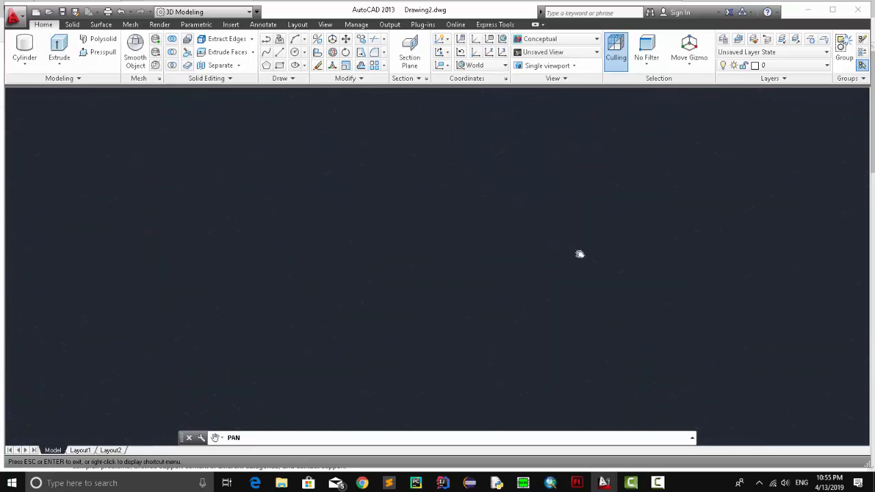
drag(549, 220, 587, 193)
scroll(490, 248, up, 2)
scroll(618, 212, up, 4)
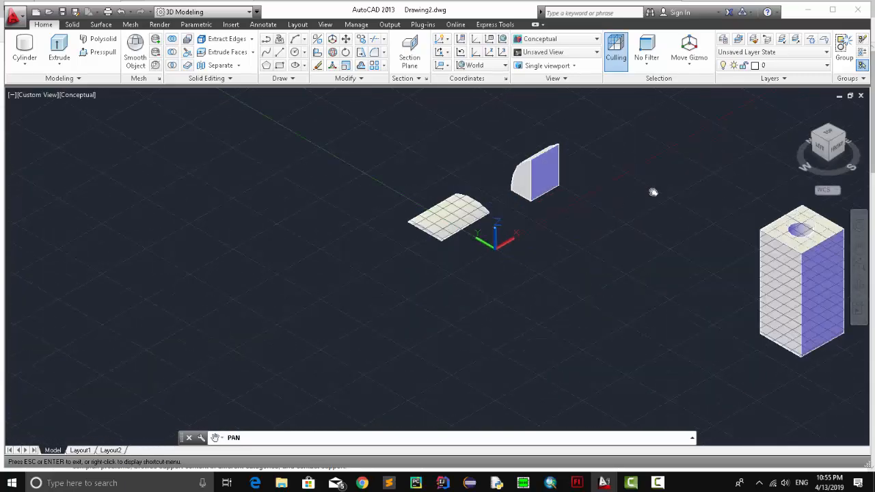
drag(654, 191, 458, 168)
drag(832, 145, 829, 176)
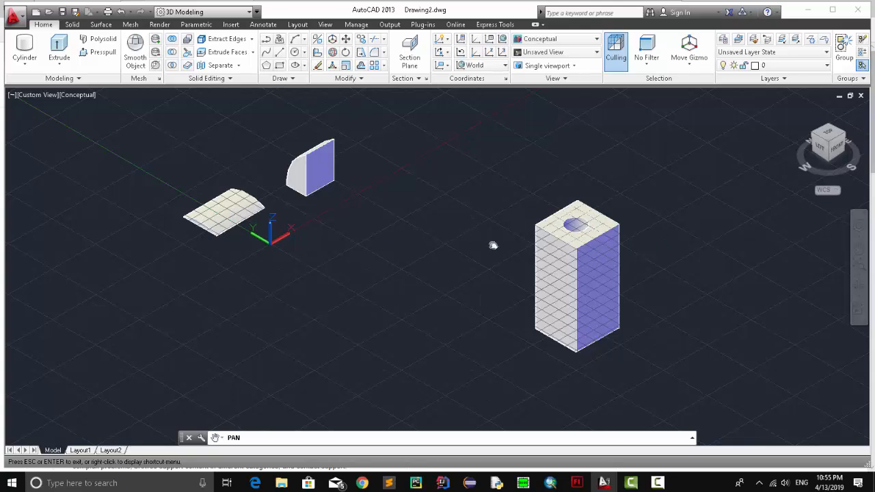
key(Escape)
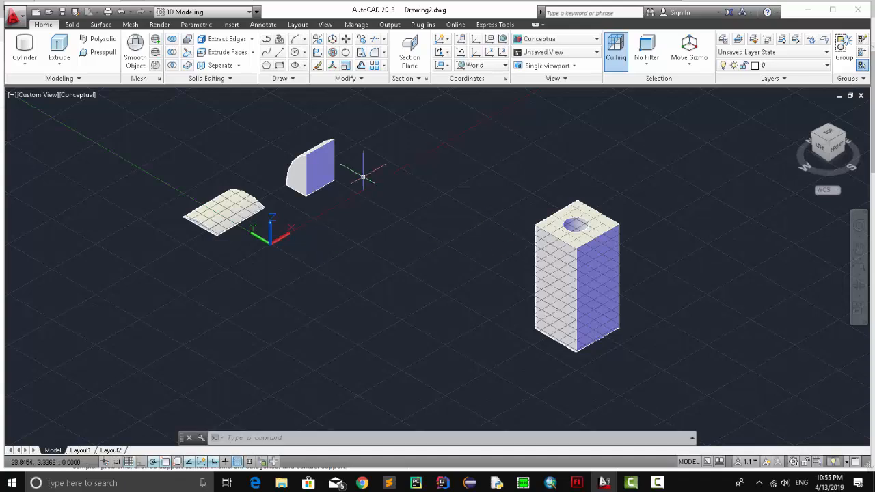
Erase the upright rounded solid behind the origin, and undo the erasure.
click(306, 168)
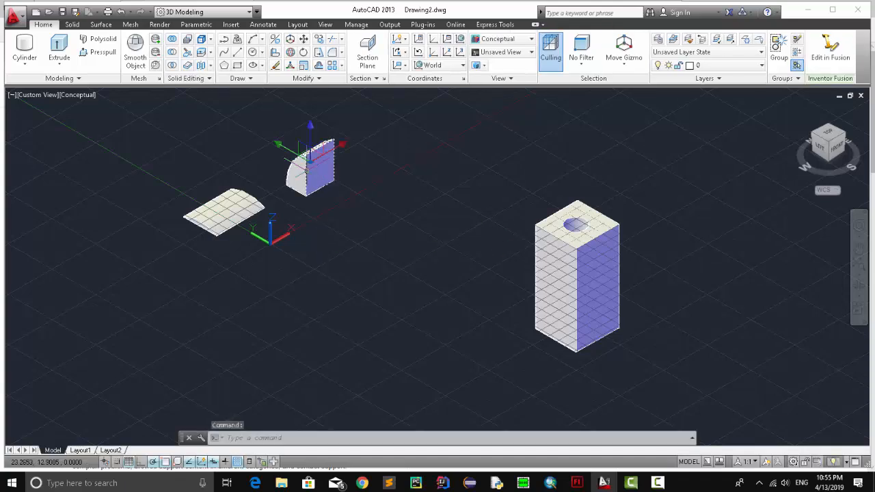
key(Delete)
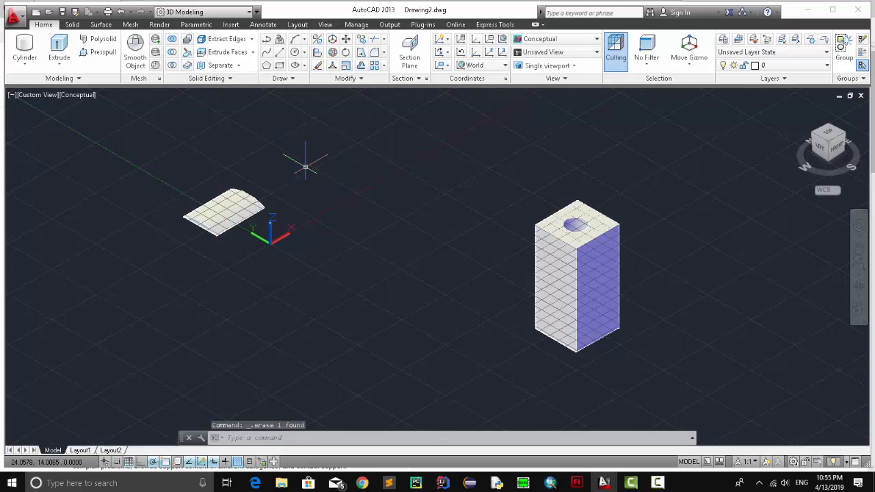
key(ctrl+z)
Copy the upright rounded solid to the clipboard and paste a duplicate in the open area in front of the origin.
click(316, 164)
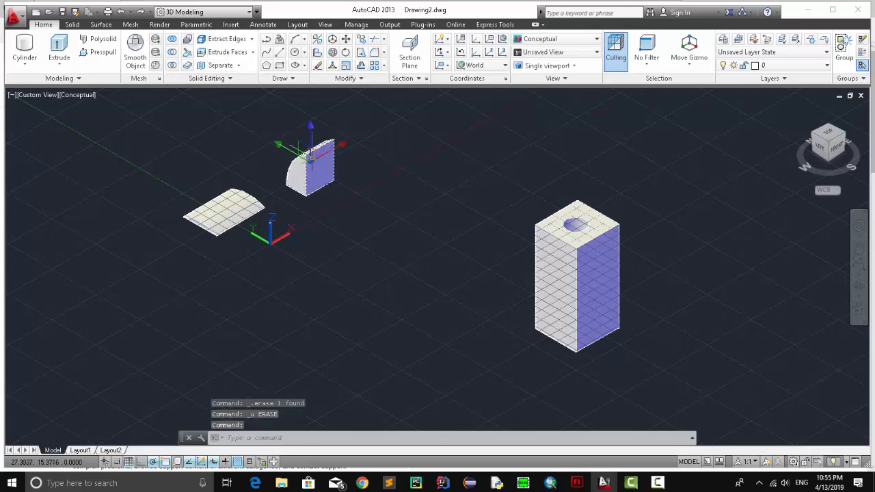
key(ctrl+c)
key(ctrl+v)
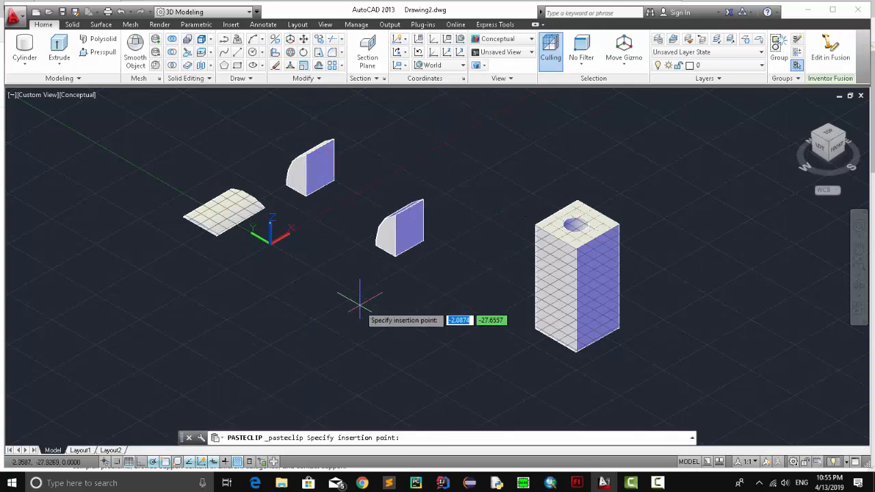
click(247, 362)
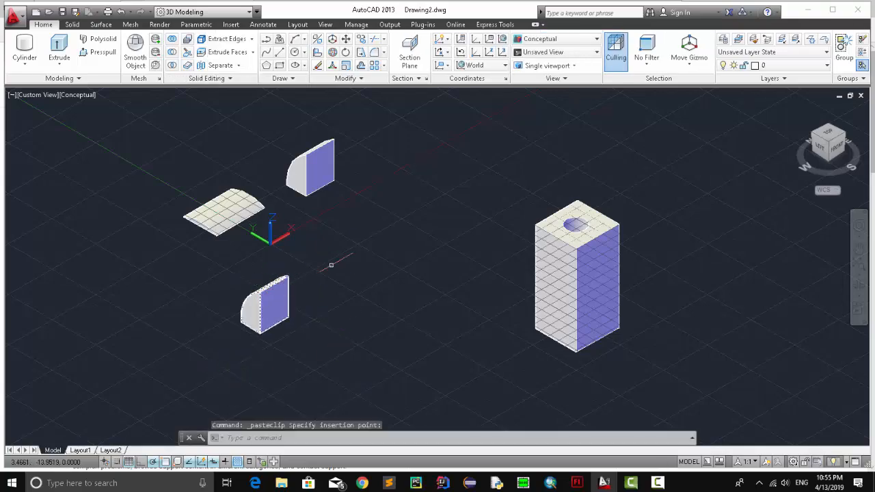
Select the pasted rounded solid with a crossing window and move it a very short distance, using its upper front corner as base point.
click(351, 259)
click(220, 354)
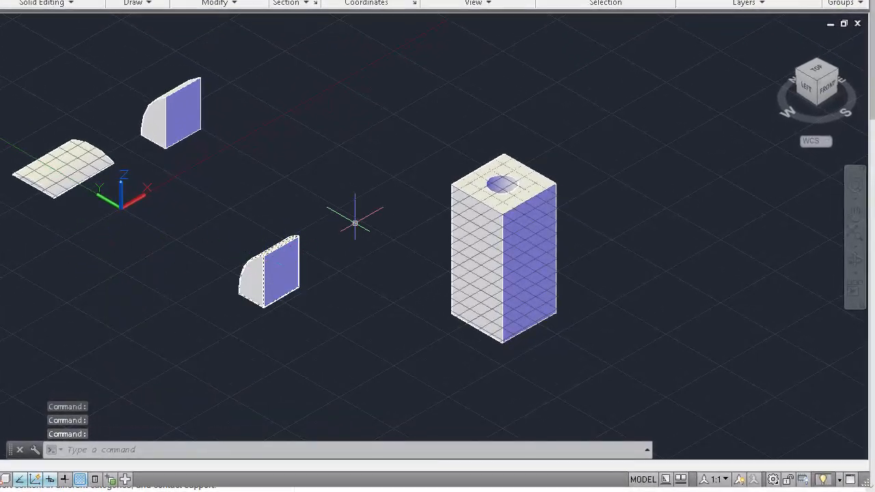
click(358, 219)
click(210, 339)
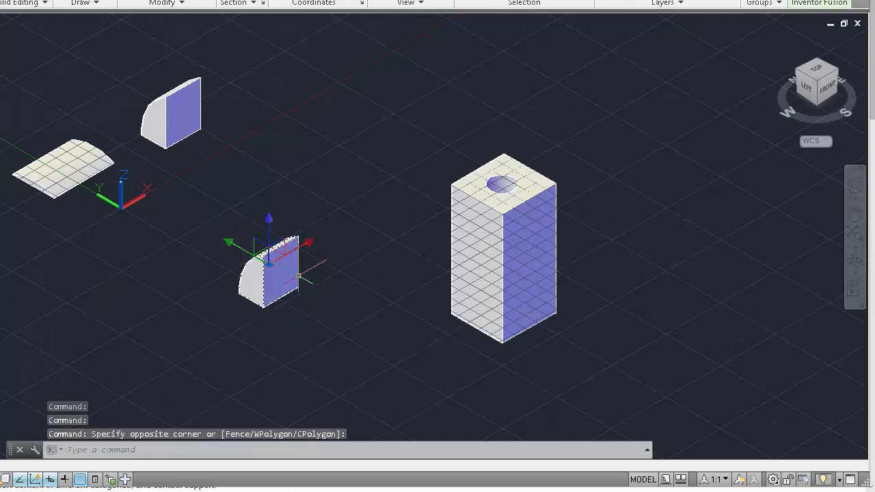
text(move)
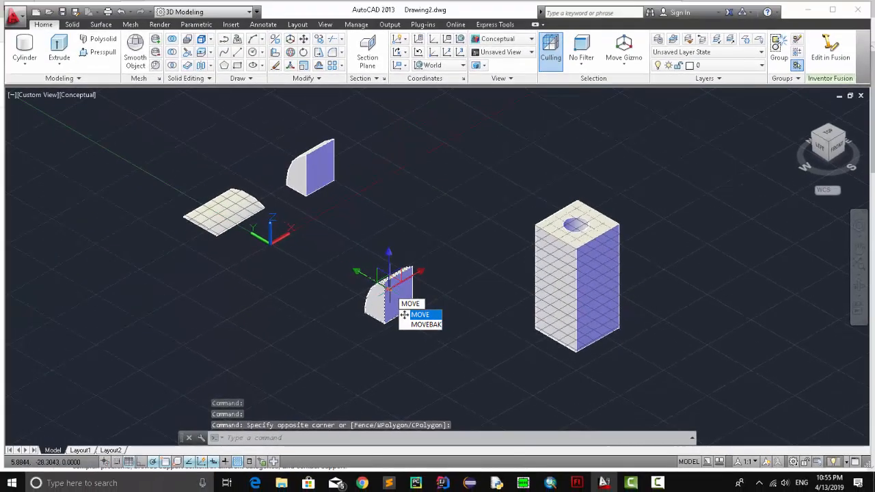
key(Return)
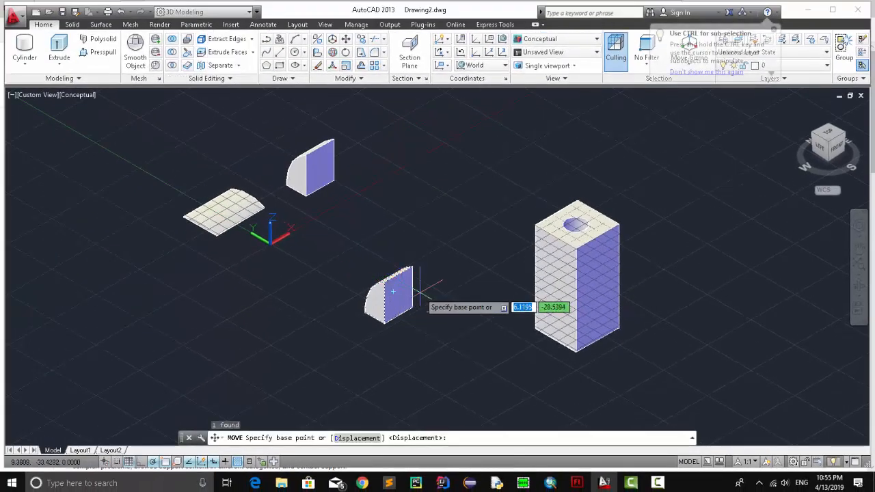
click(385, 282)
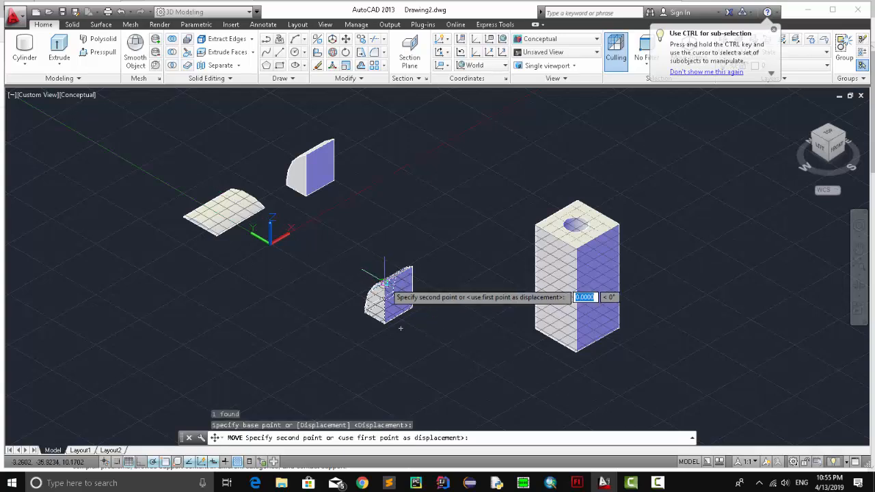
click(372, 284)
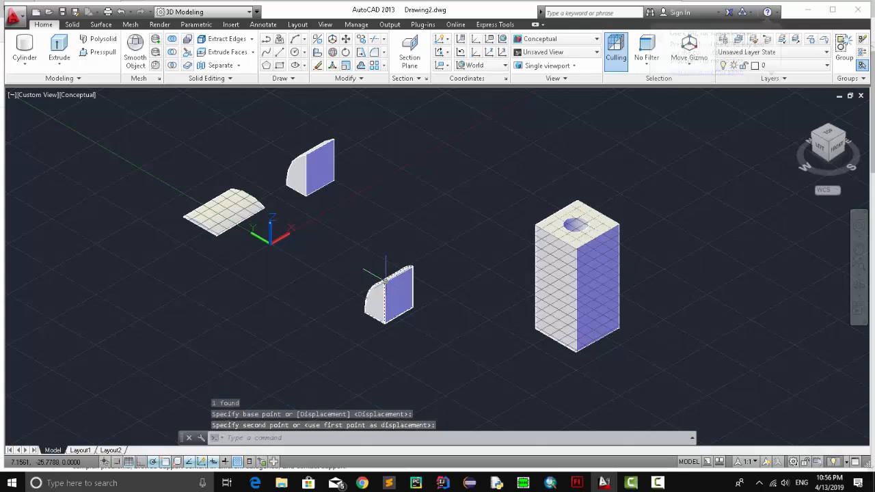
text(move)
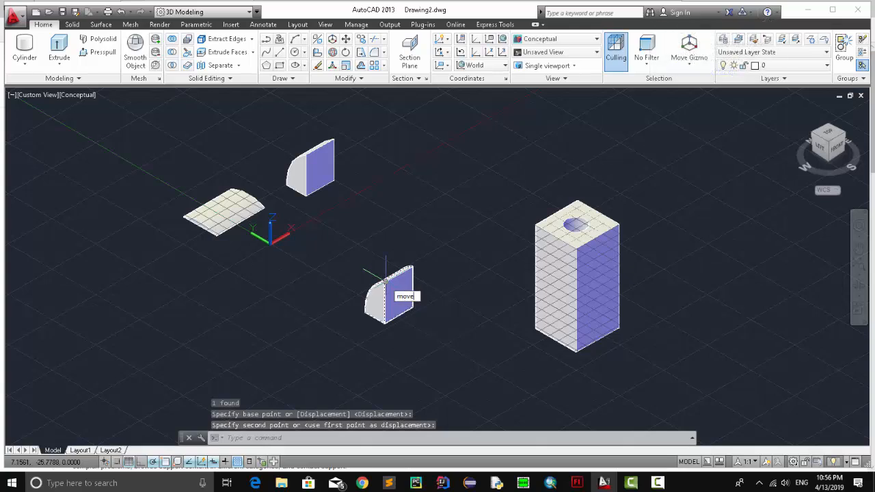
key(Return)
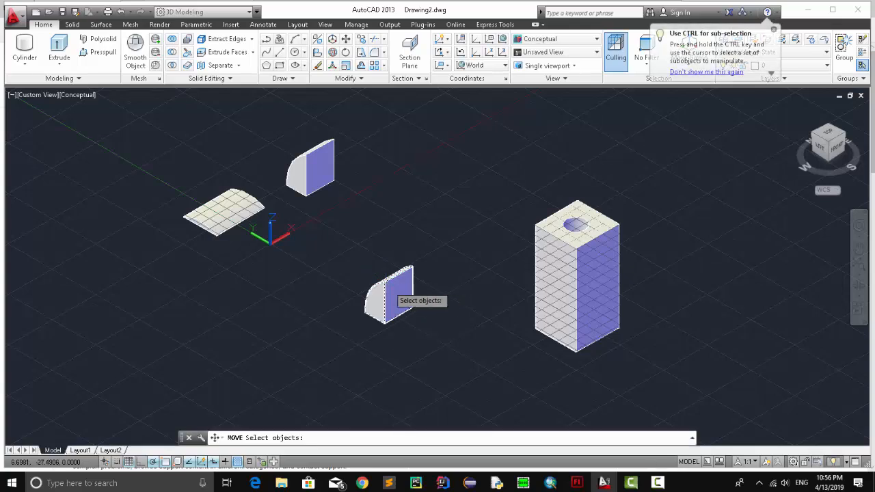
click(448, 246)
click(343, 342)
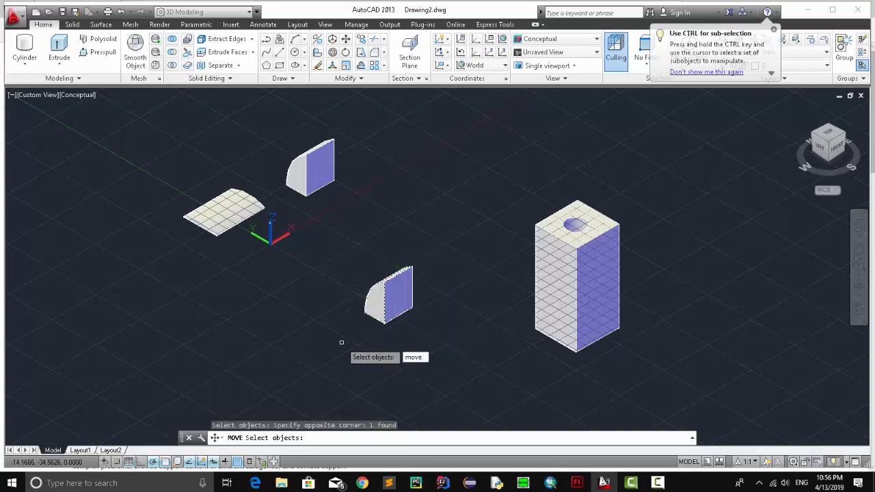
key(Return)
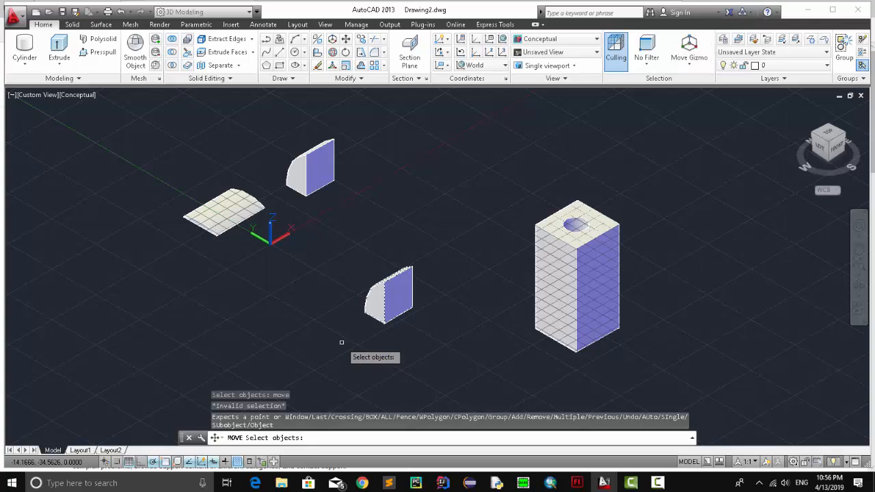
key(Escape)
key(Escape)
key(Escape)
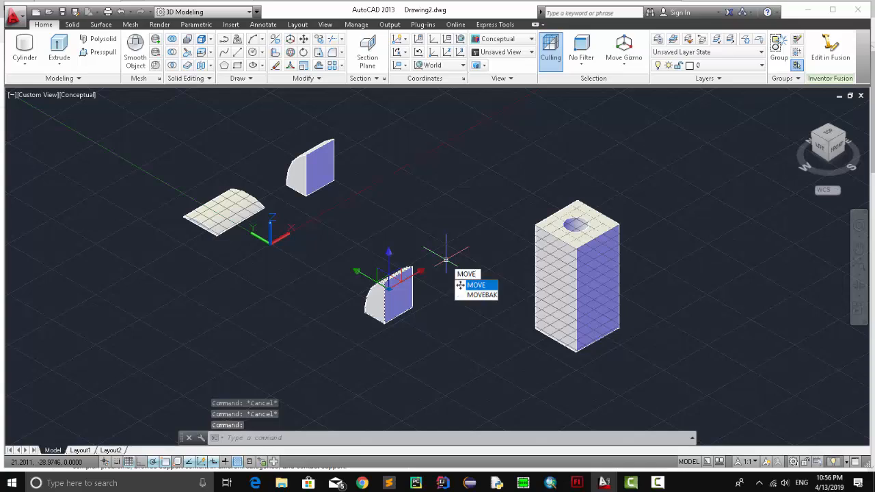
Move the pasted rounded solid by its upper front corner about 40 units away from the tall box, to below the flat rounded solid.
key(Return)
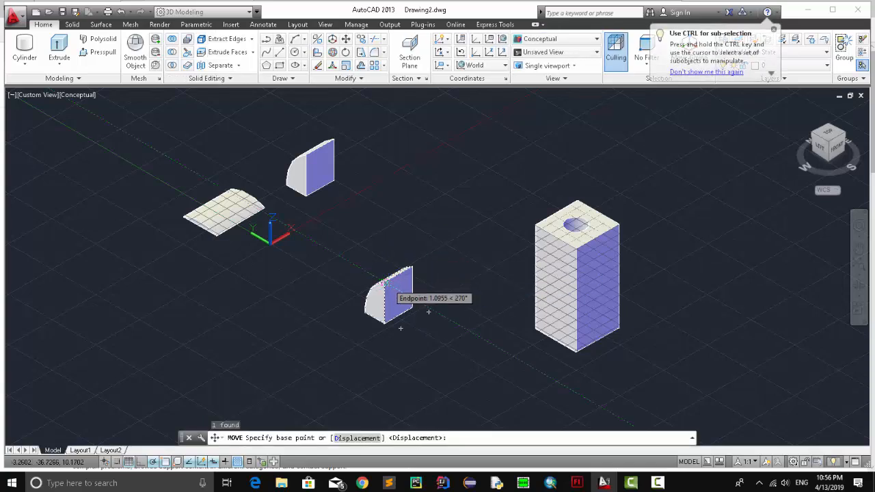
click(385, 282)
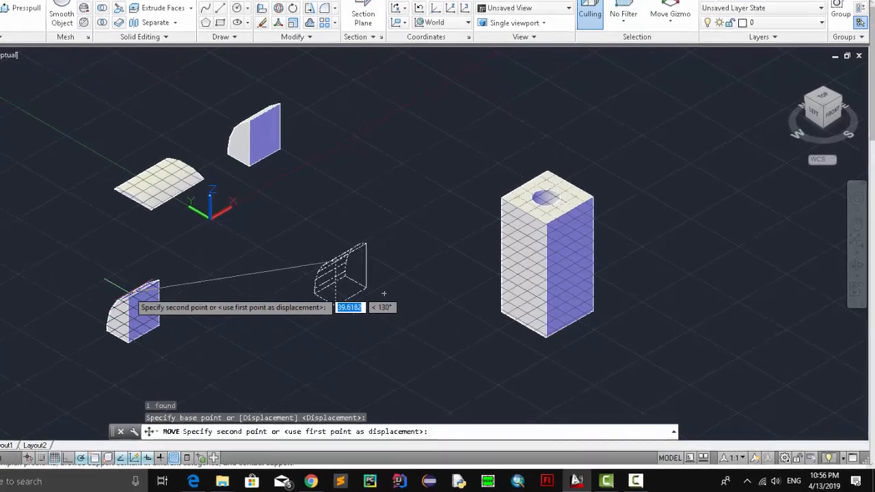
click(199, 301)
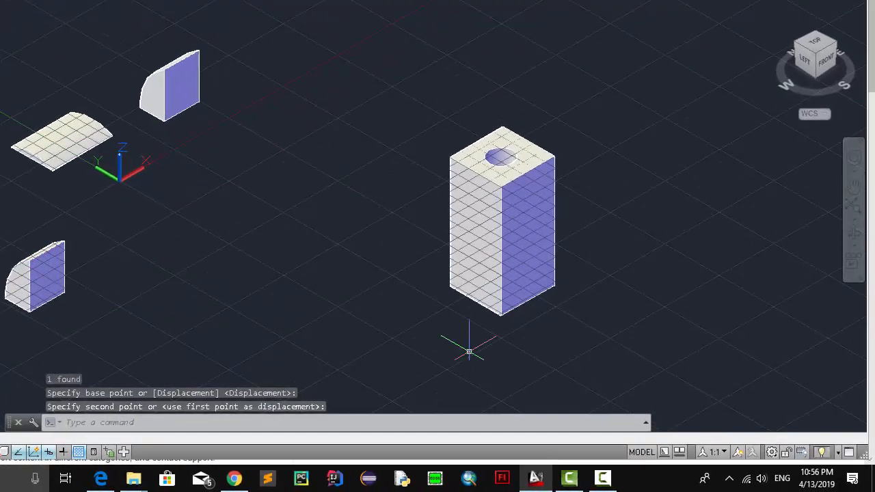